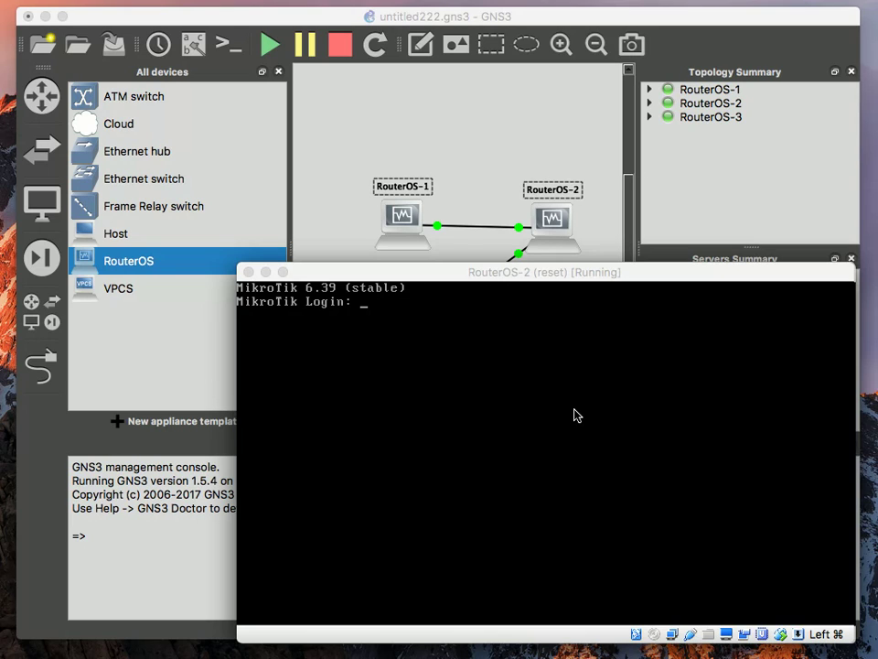
Select RouterOS-1, RouterOS-2 and RouterOS-3 on the topology canvas
click(519, 18)
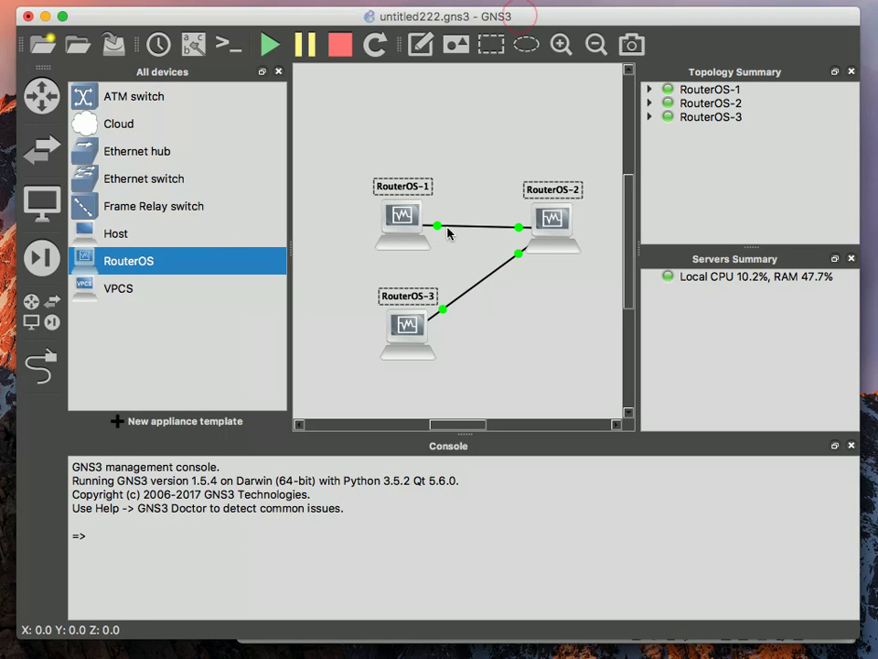
click(447, 154)
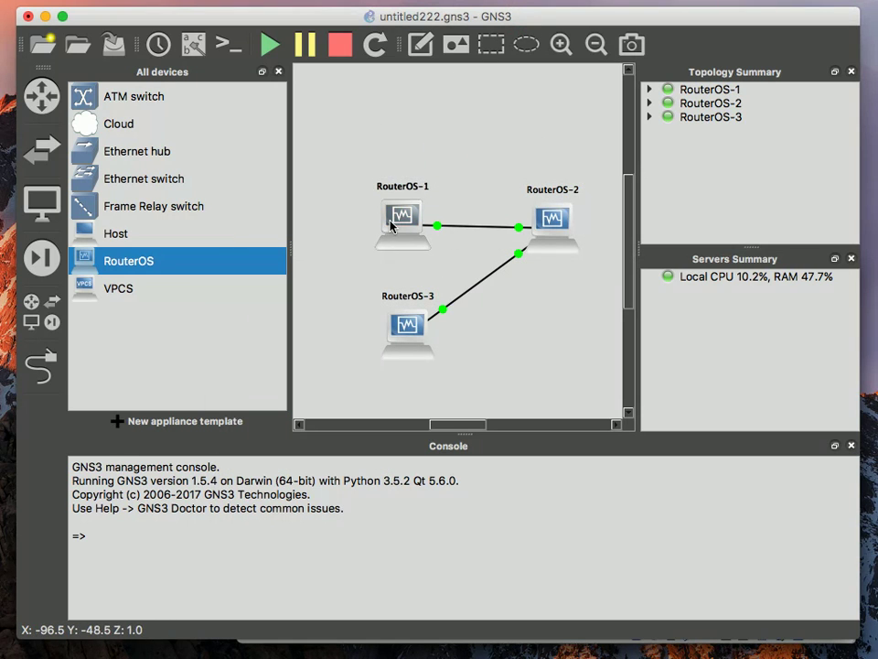
click(401, 218)
click(551, 231)
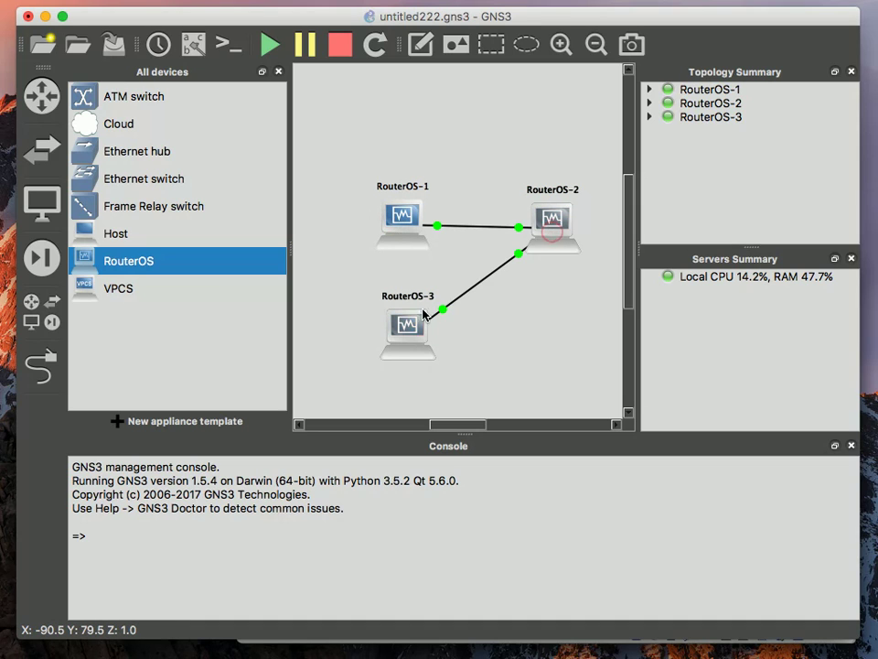
click(415, 318)
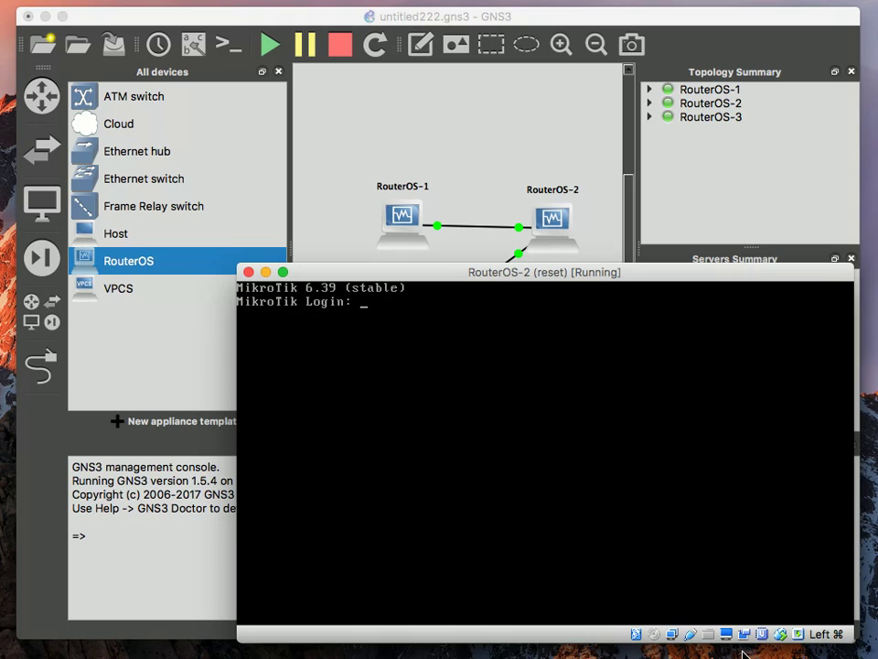
Log into RouterOS-1 as admin and list its interfaces with interface print
text(admin)
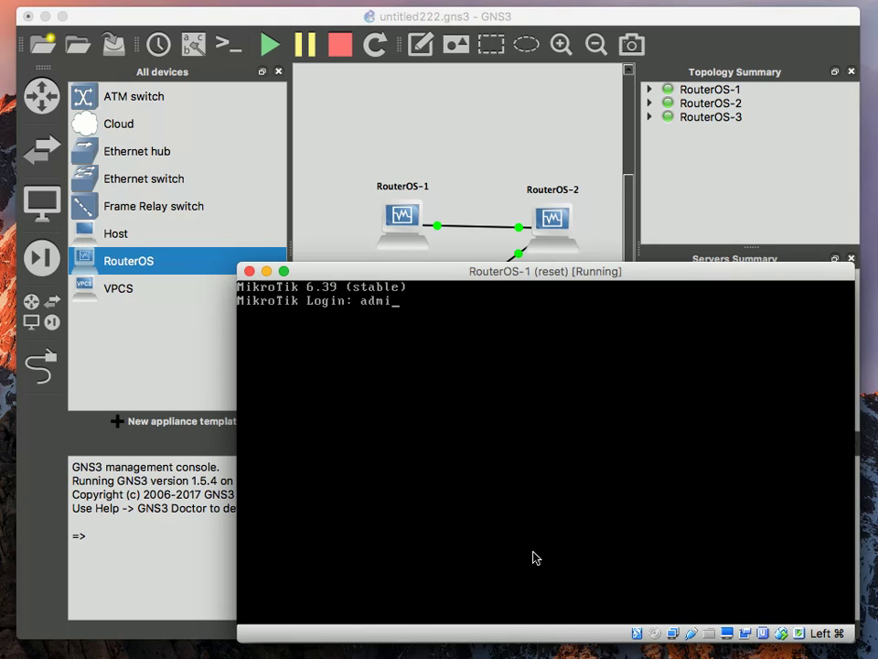
key(Return)
key(Return)
text(interface)
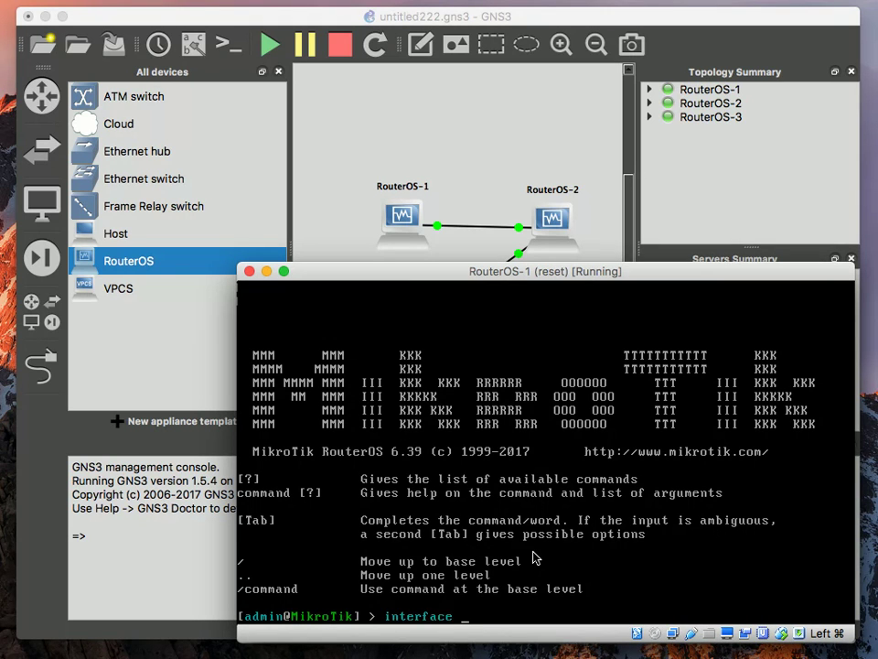
key(Return)
text(prin)
key(Return)
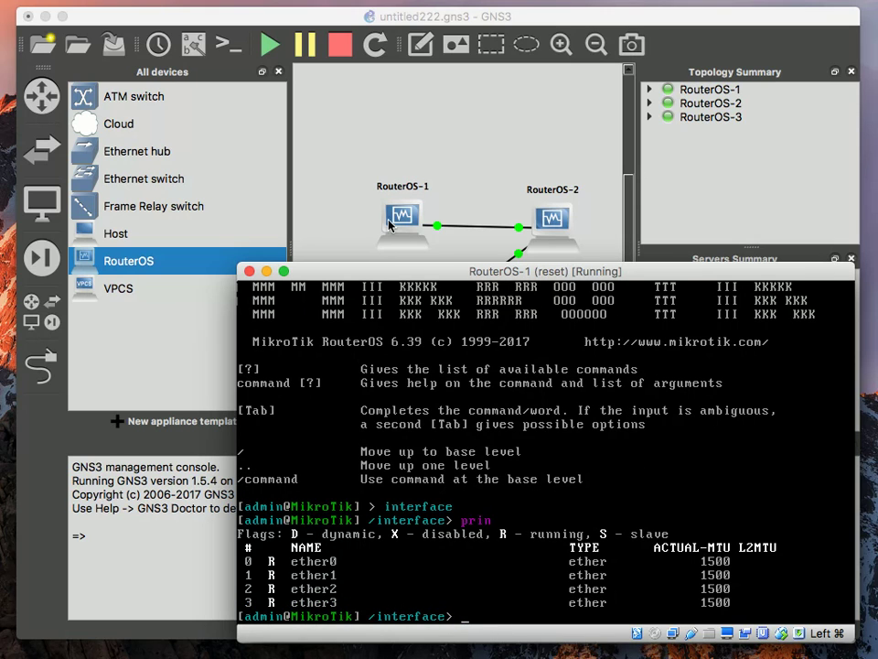
Turn on interface labels so link interface names show on the topology
click(356, 209)
click(298, 90)
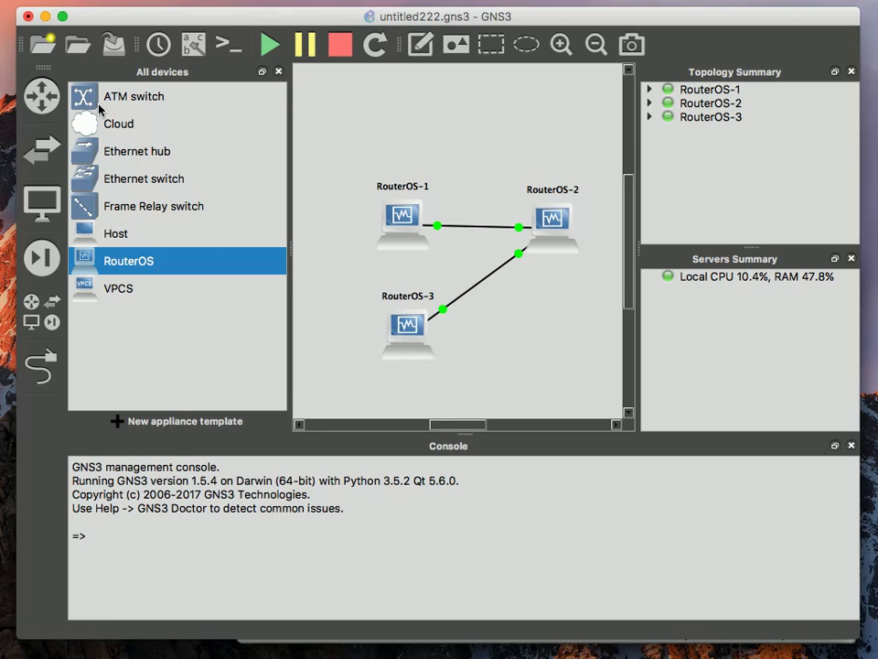
click(193, 44)
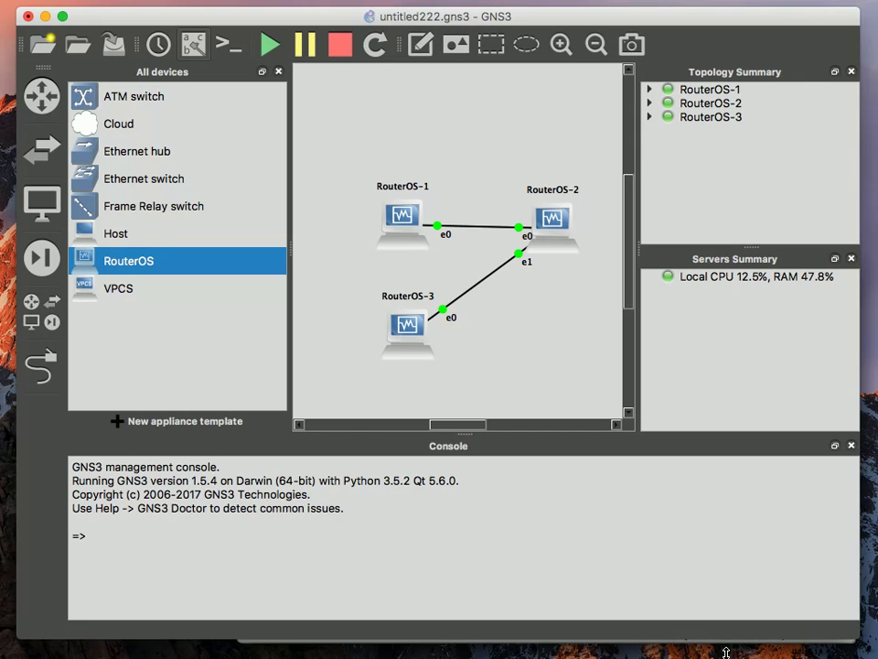
Add address 192.168.0.1/30 to RouterOS-1's ether0
click(726, 650)
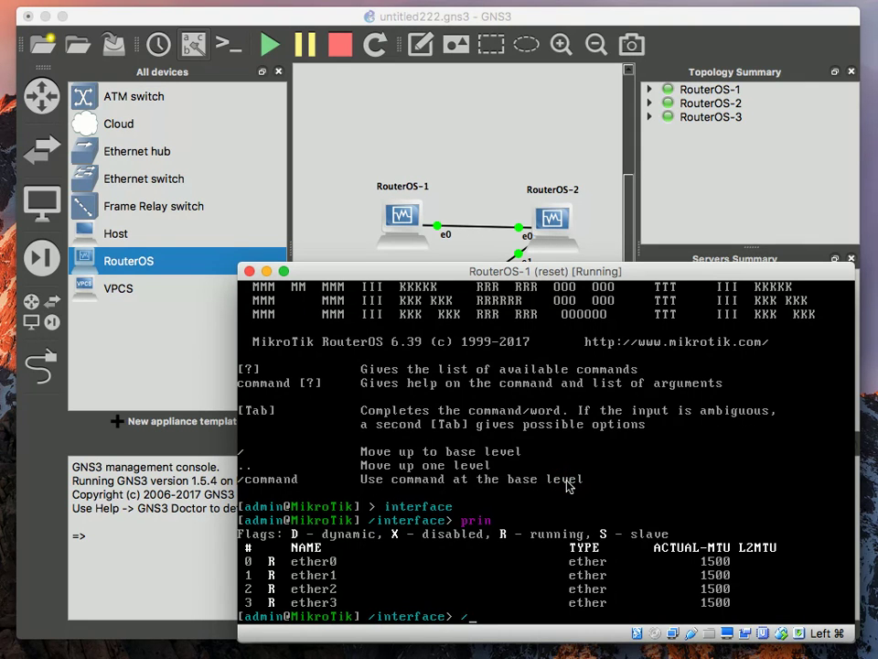
text(/ip address)
key(Return)
text(add ad)
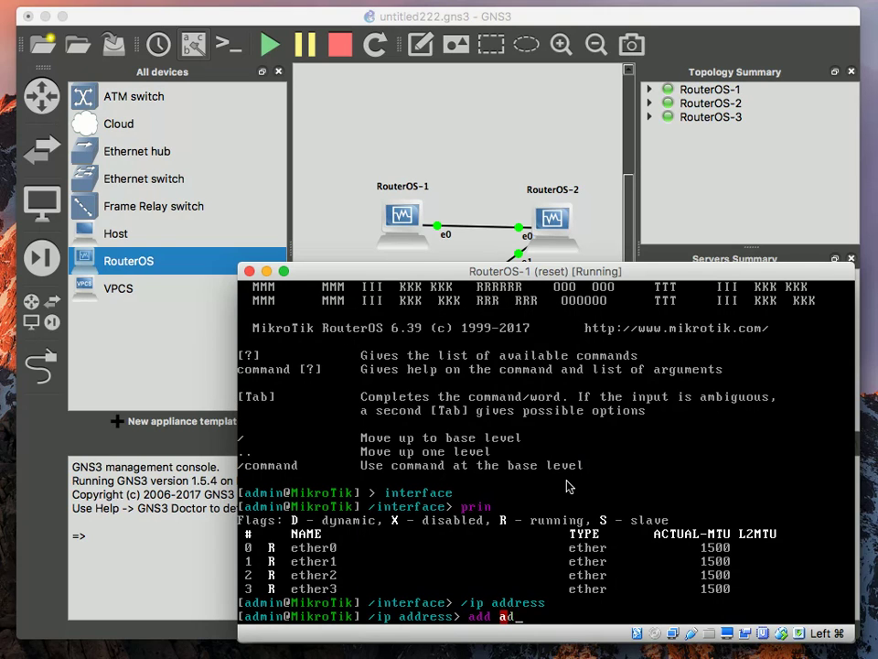
key(Tab)
text(192.168)
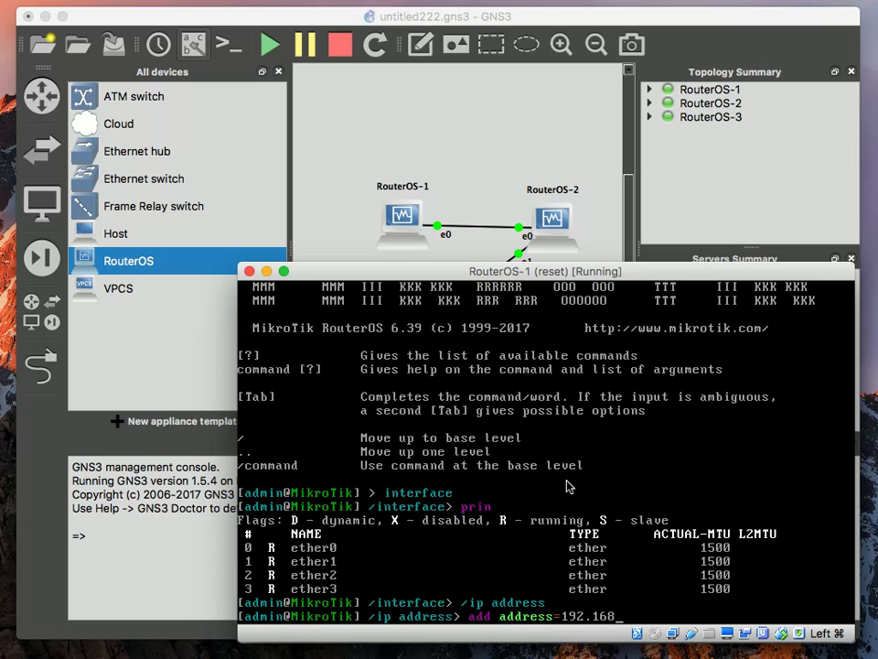
text(.0.1/30 interface=)
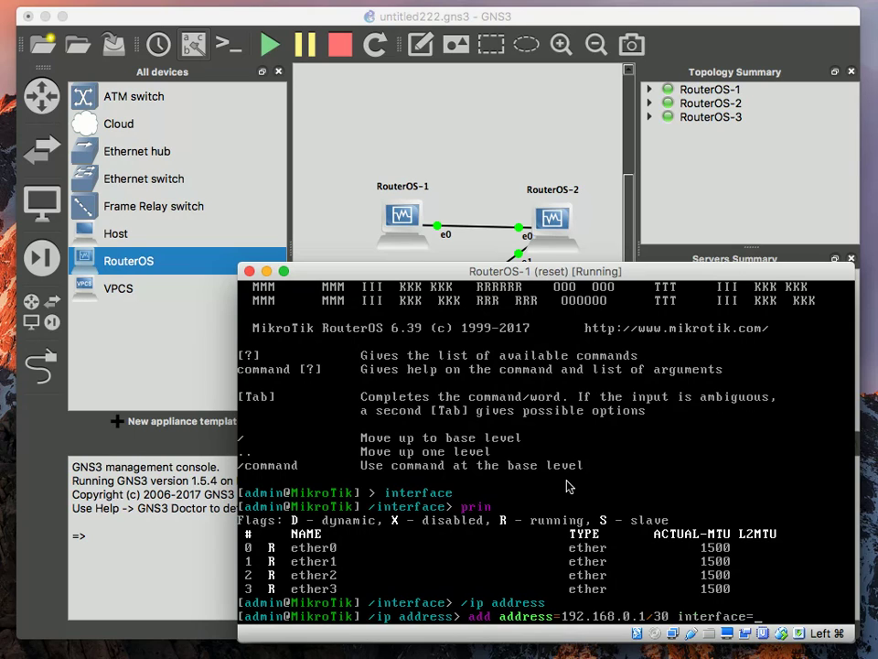
text(ether)
key(Tab)
key(Tab)
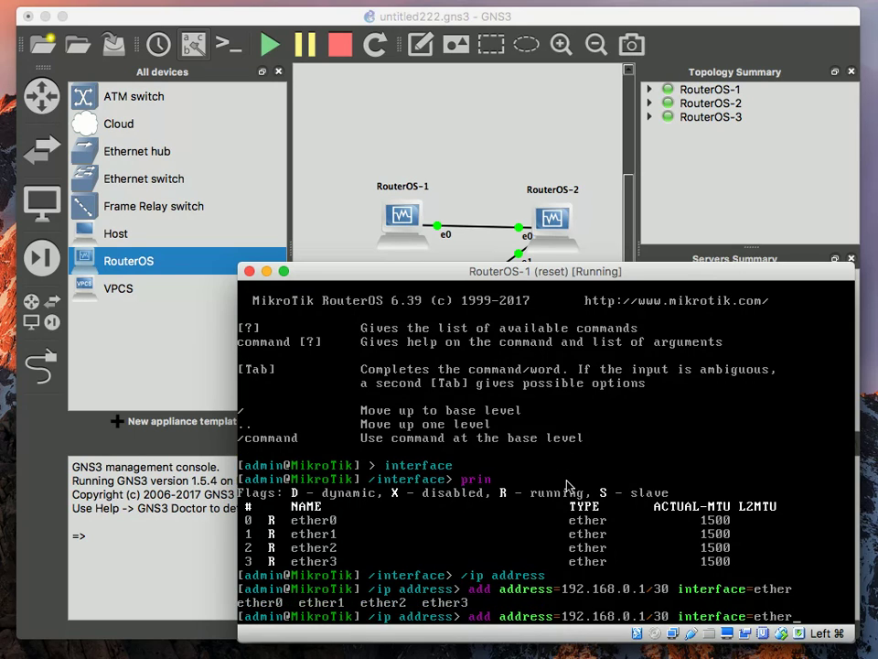
text(0)
key(Return)
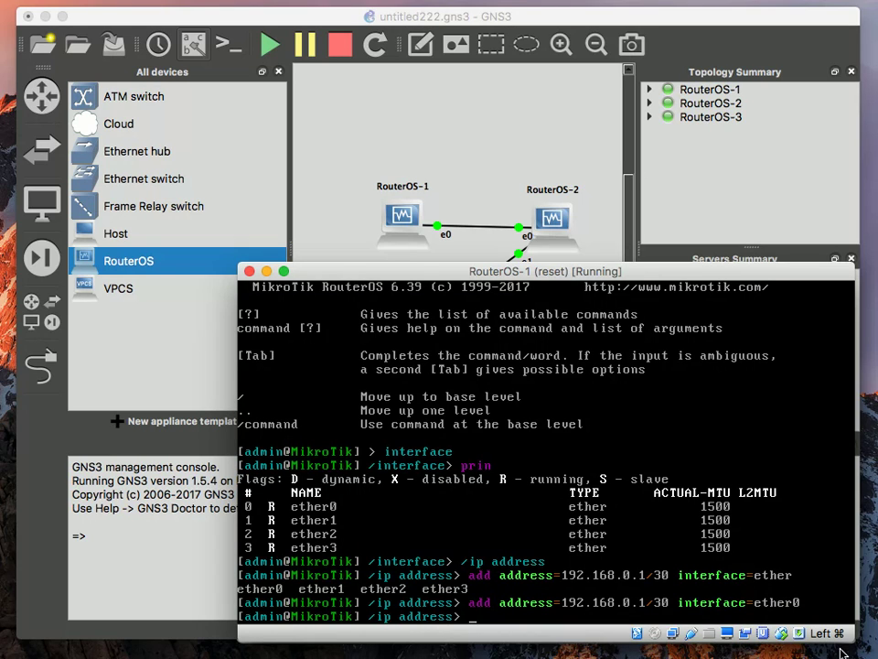
key(super+grave)
Log into RouterOS-2 as admin and add 192.168.0.2/30 on ether0
text(admin)
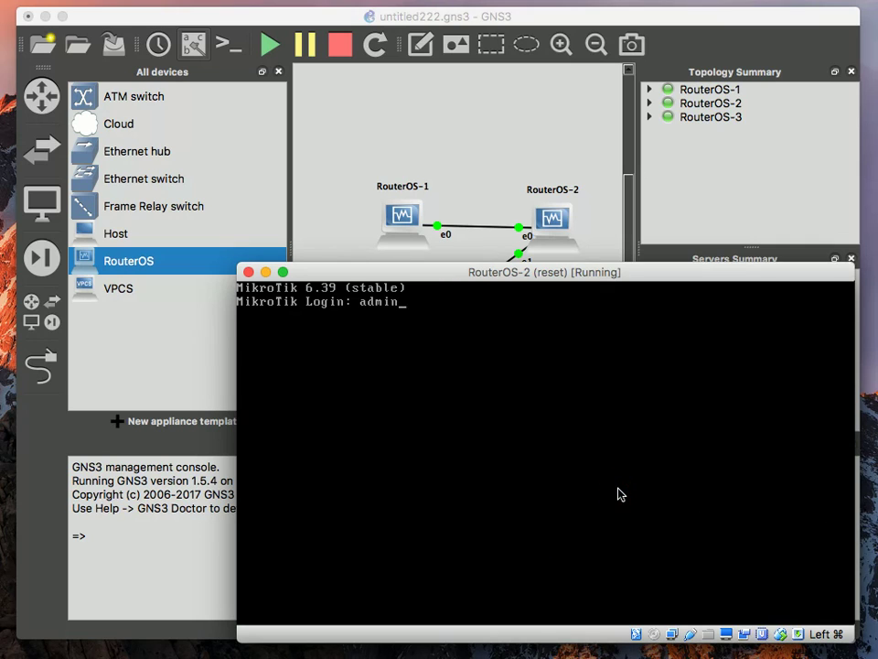
key(Return)
key(Return)
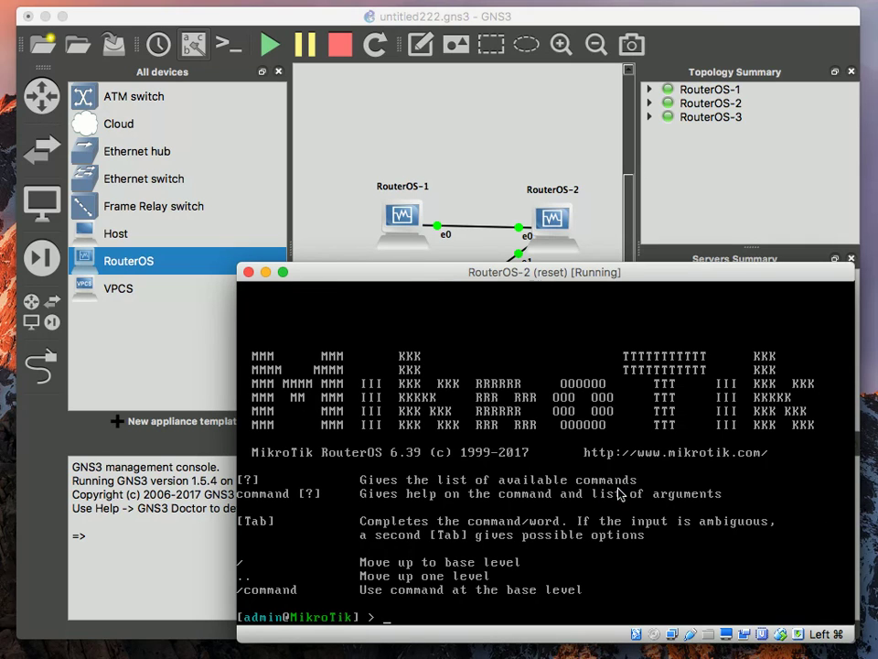
text(add a)
key(BackSpace)
key(BackSpace)
key(BackSpace)
key(BackSpace)
key(BackSpace)
text(ip add)
key(Tab)
text(add add)
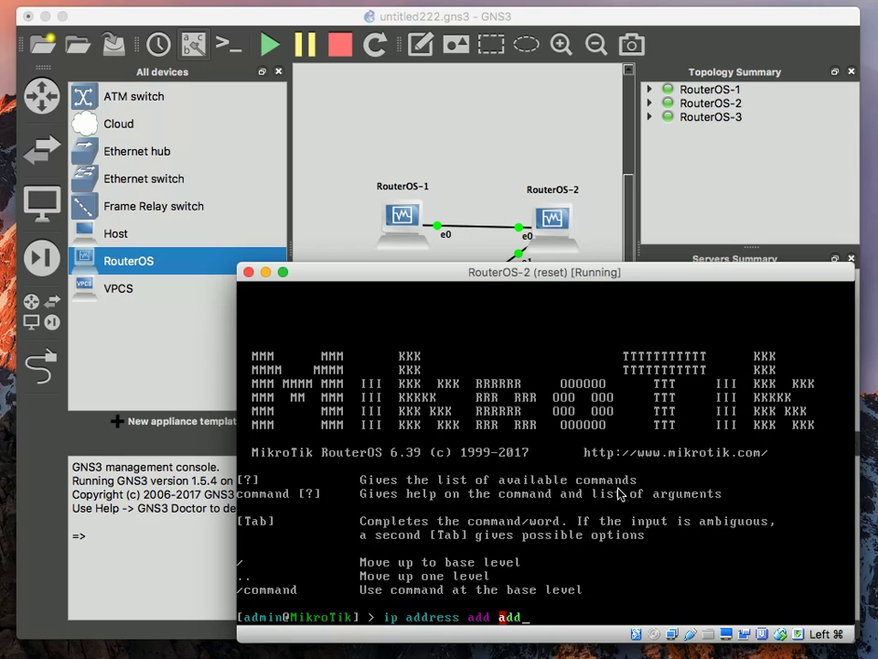
key(Tab)
text(192.168.0.)
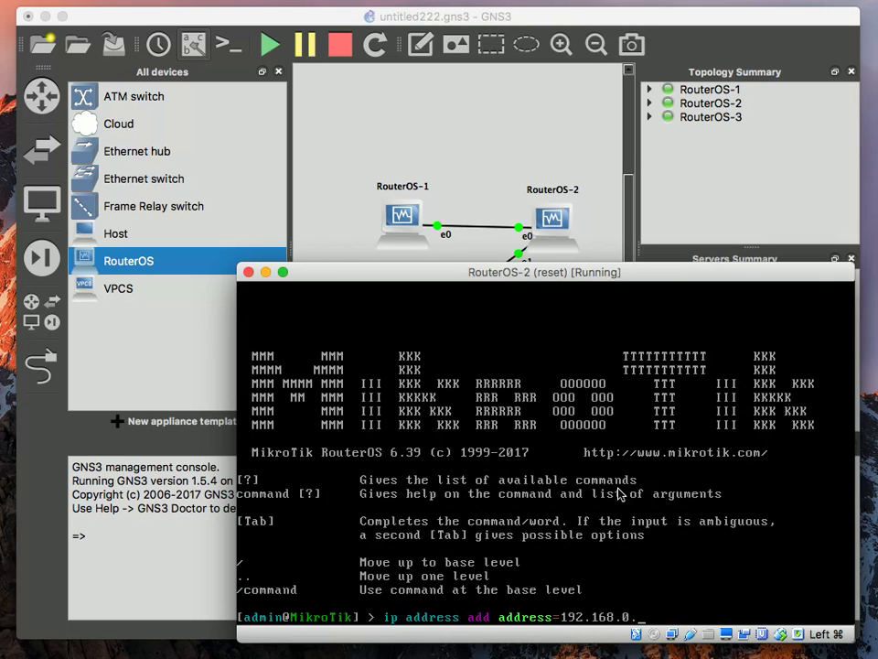
text(2)
text(/30 interface=eth)
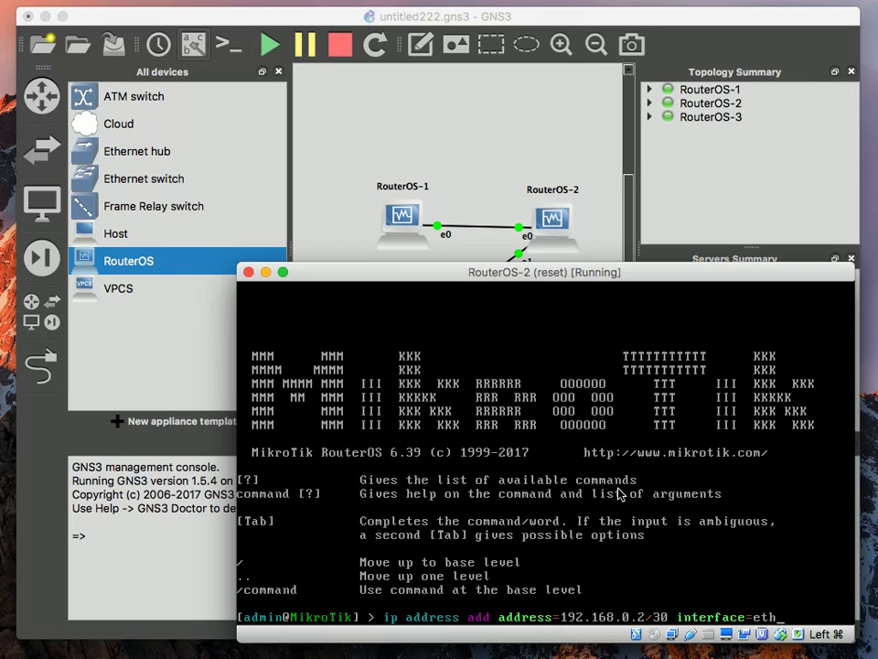
text(er0)
key(Return)
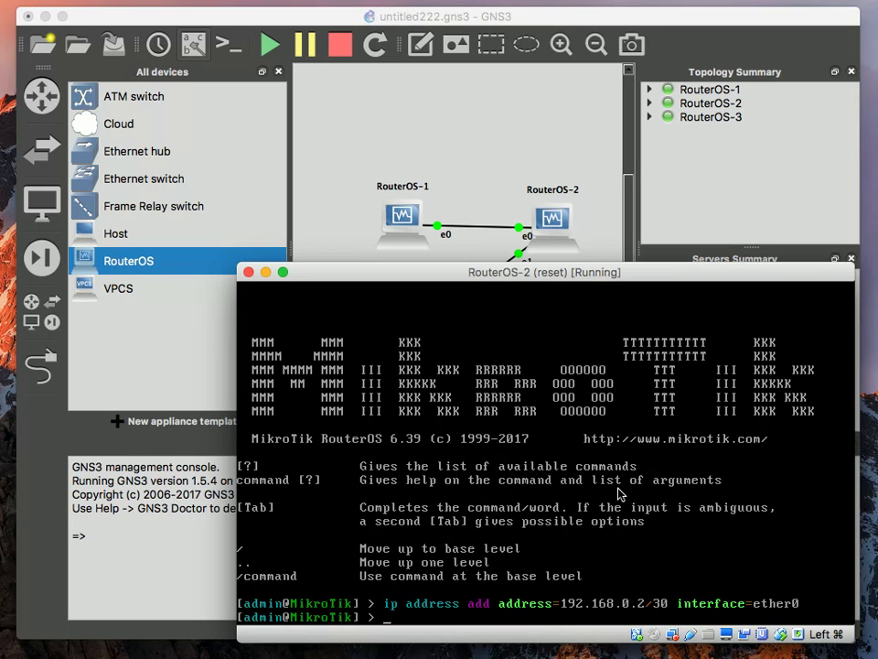
Ping 192.168.0.1 from RouterOS-2, getting replies with 0% packet loss
text(/)
key(BackSpace)
text(ping 192.168.0.1)
key(Return)
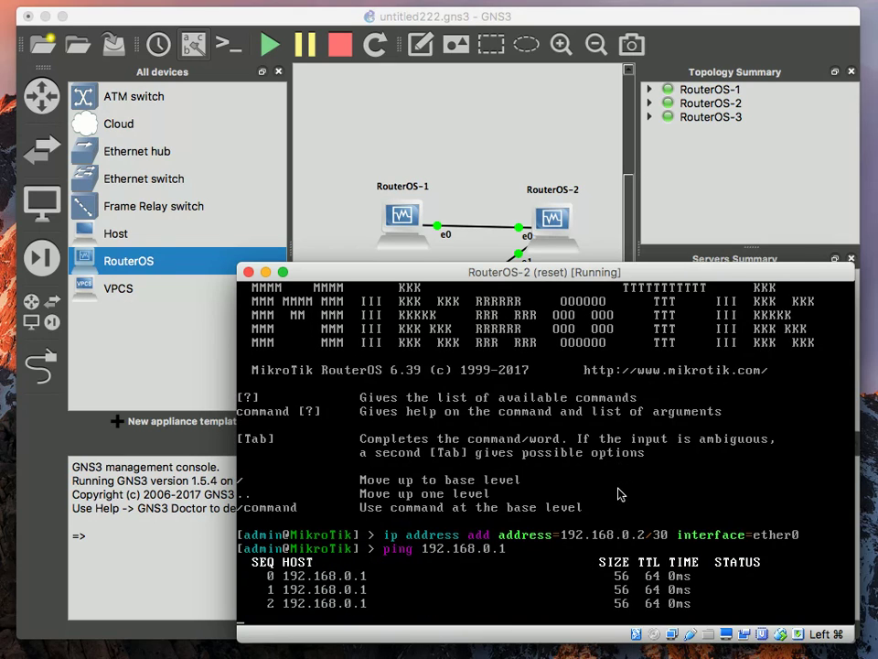
key(ctrl+c)
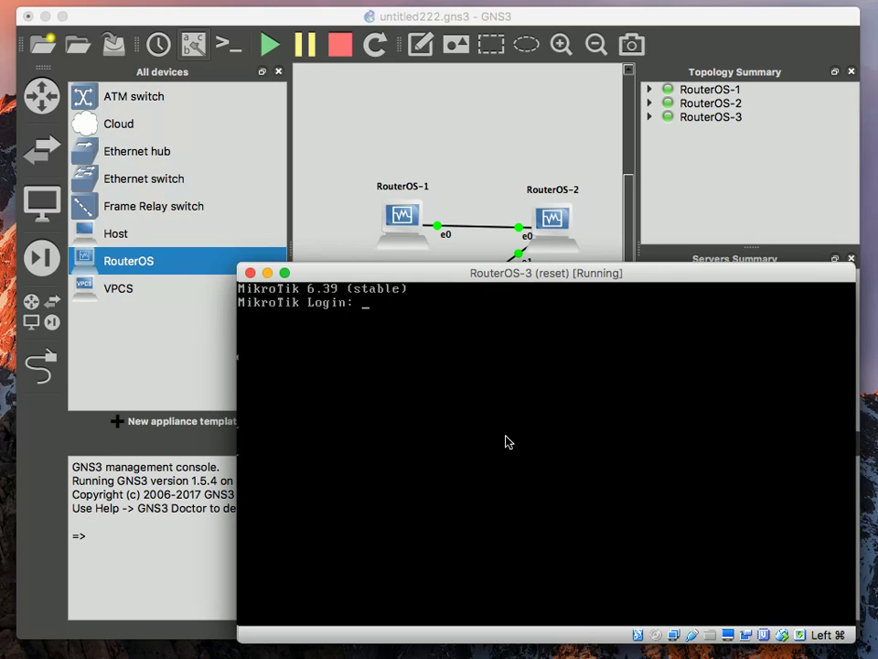
click(506, 441)
Log into RouterOS-3 as admin and print its IP addresses, which are empty
text(admin)
key(Return)
key(Return)
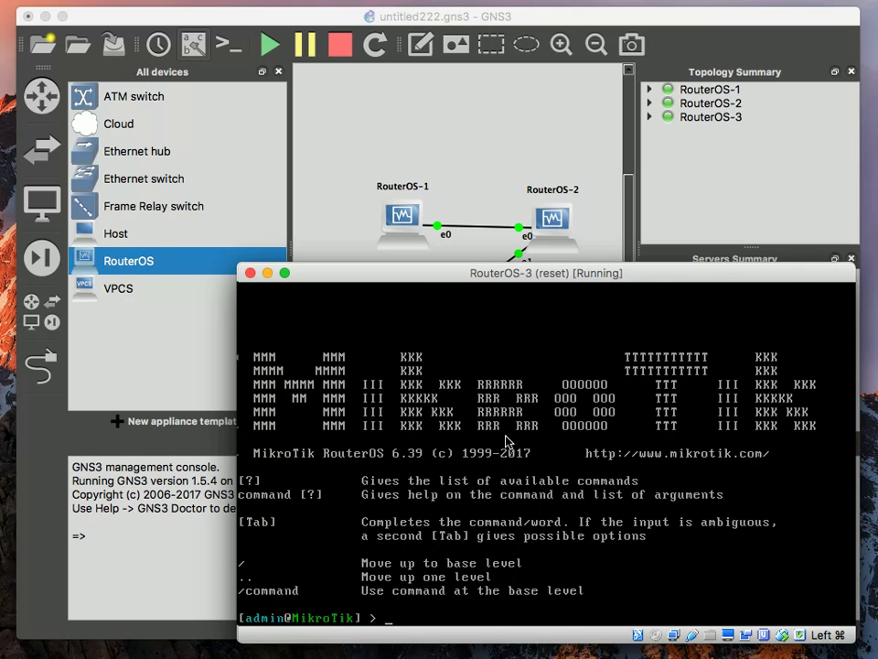
text(i)
key(BackSpace)
text(ip add)
key(Return)
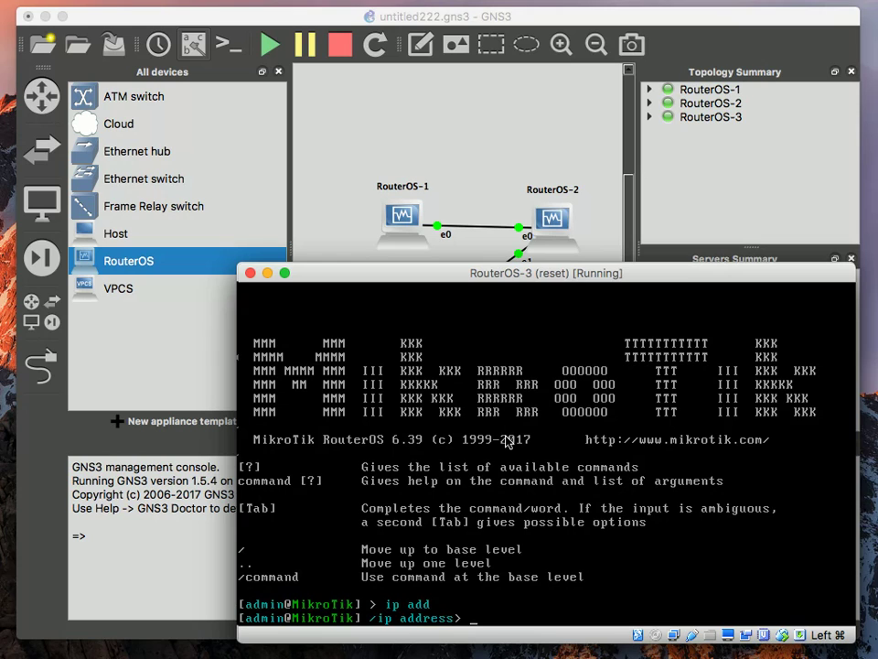
text(prin)
key(Return)
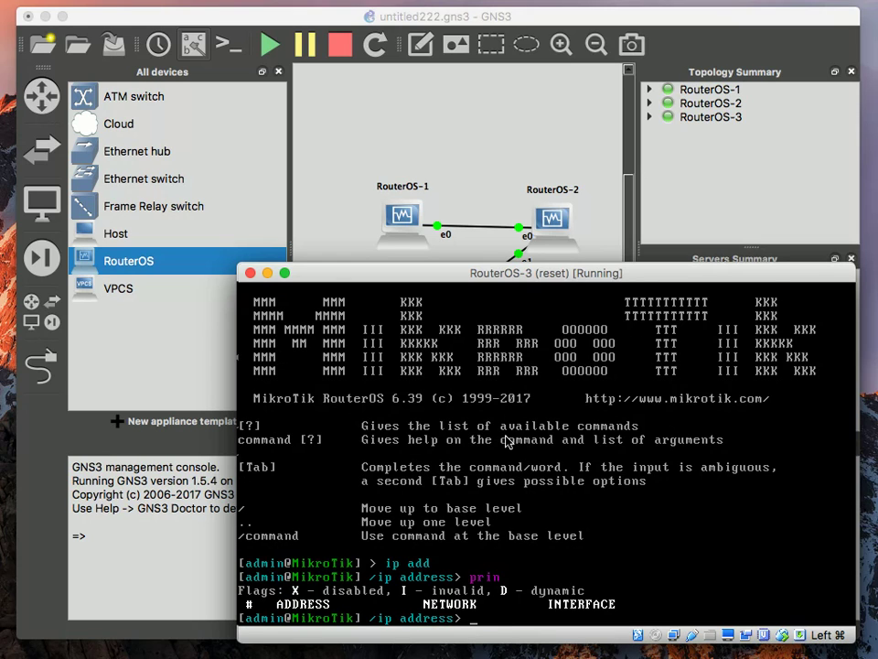
Print RouterOS-3's routing table, which has no routes
text(..)
key(Return)
text(rou)
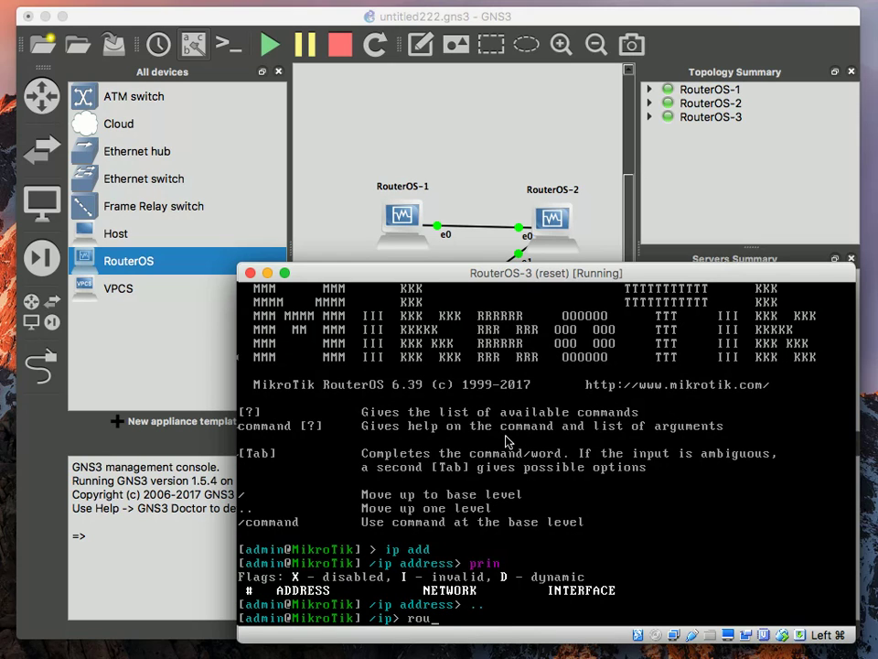
key(Return)
text(prin)
key(Return)
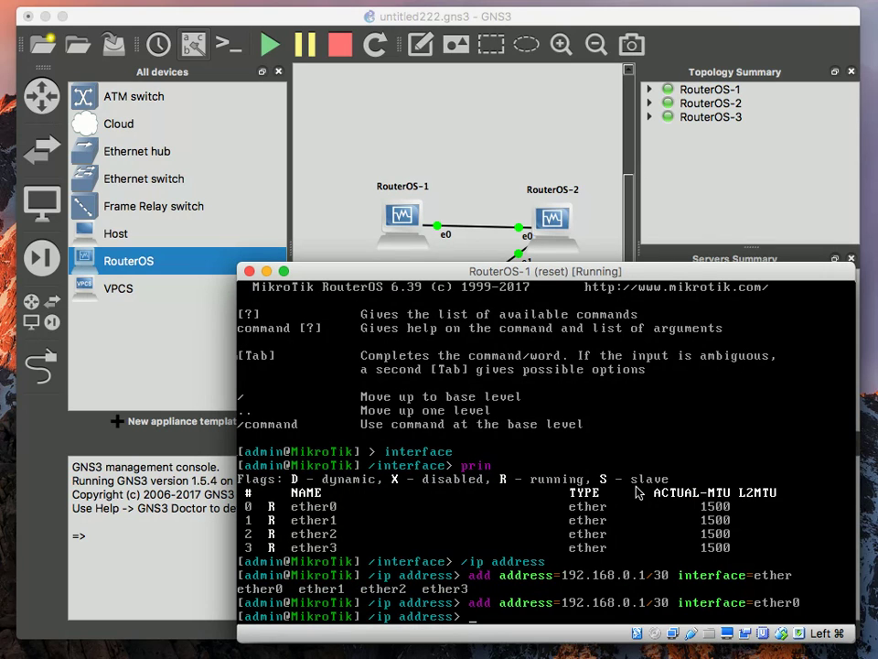
Print RouterOS-1's route table, showing connected 192.168.0.0/30 on ether0 from 192.168.0.1
text(..)
key(Return)
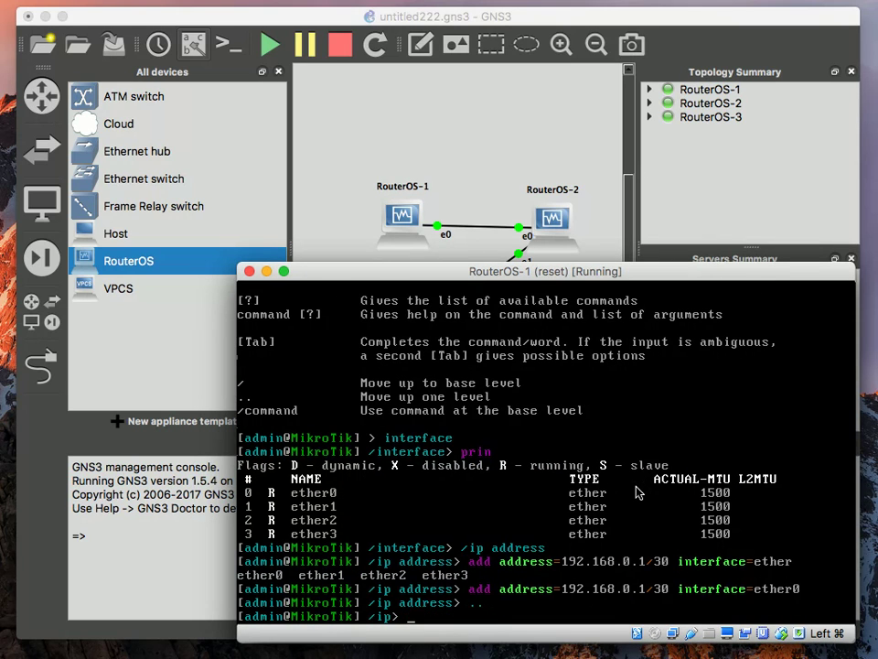
text(rou)
key(Return)
text(prin)
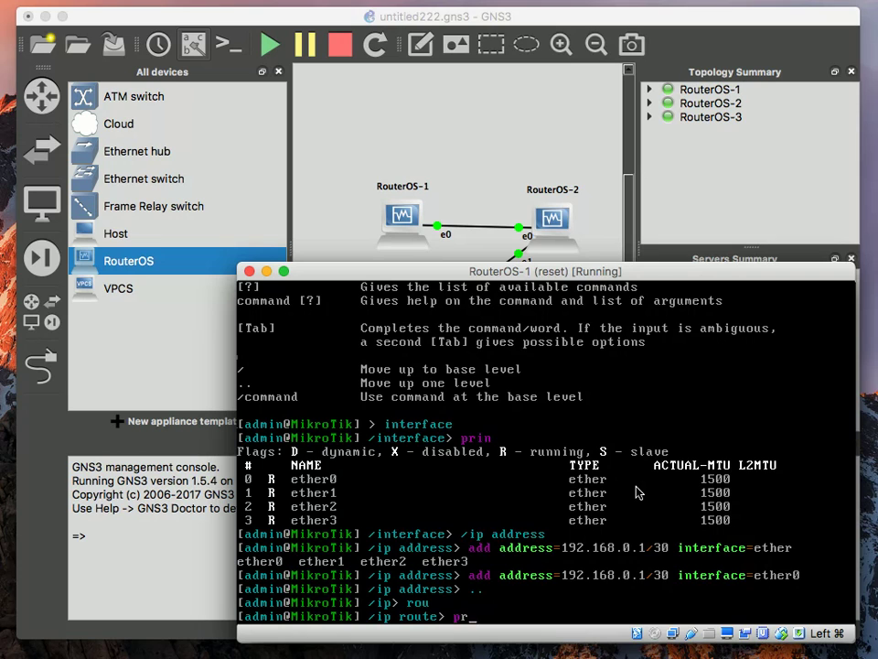
key(Return)
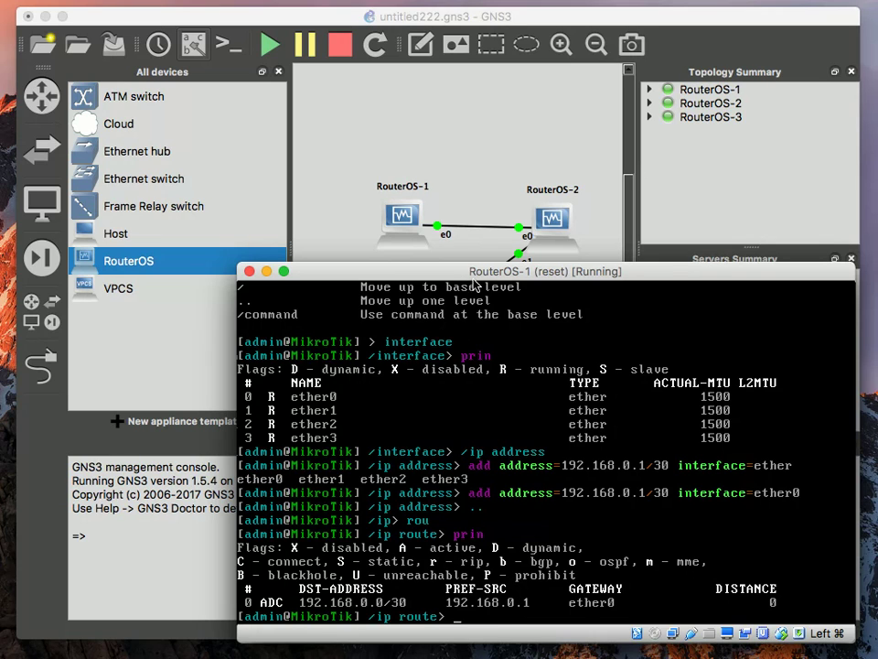
Print RouterOS-2's route table with connected 192.168.0.0/30, and move its console up-left beside RouterOS-1's
click(627, 656)
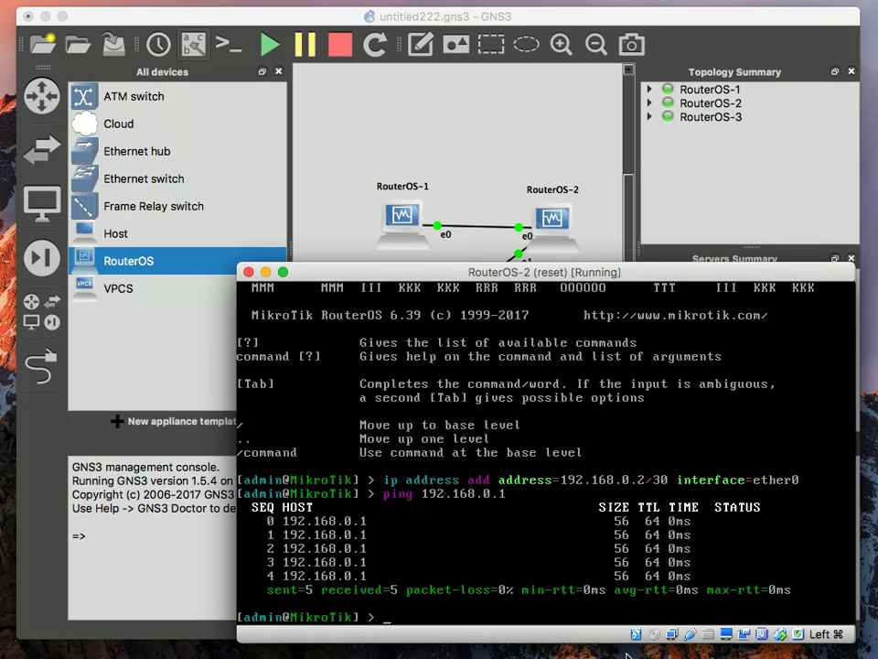
text(ip address rou)
key(Return)
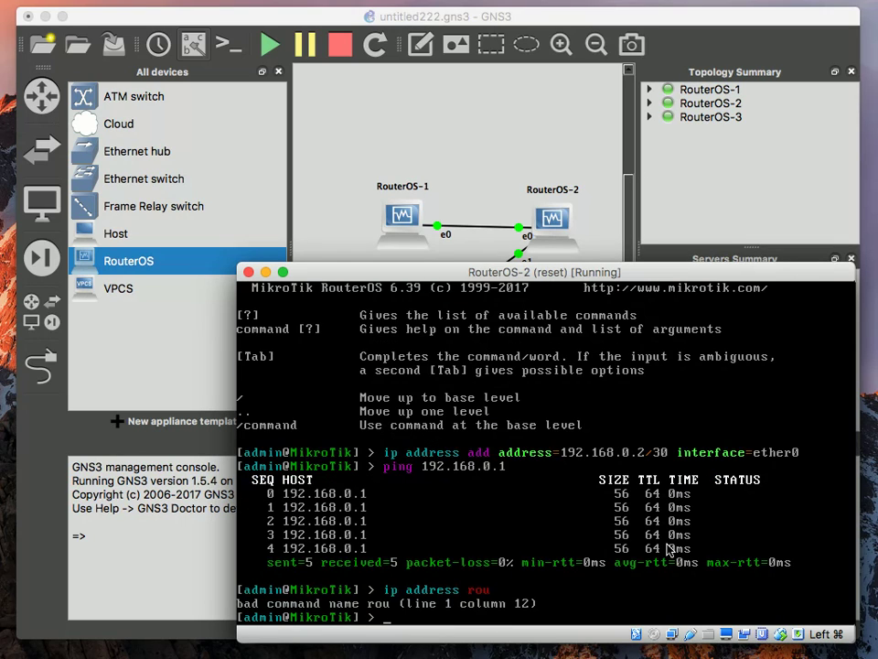
text(ip route)
key(Return)
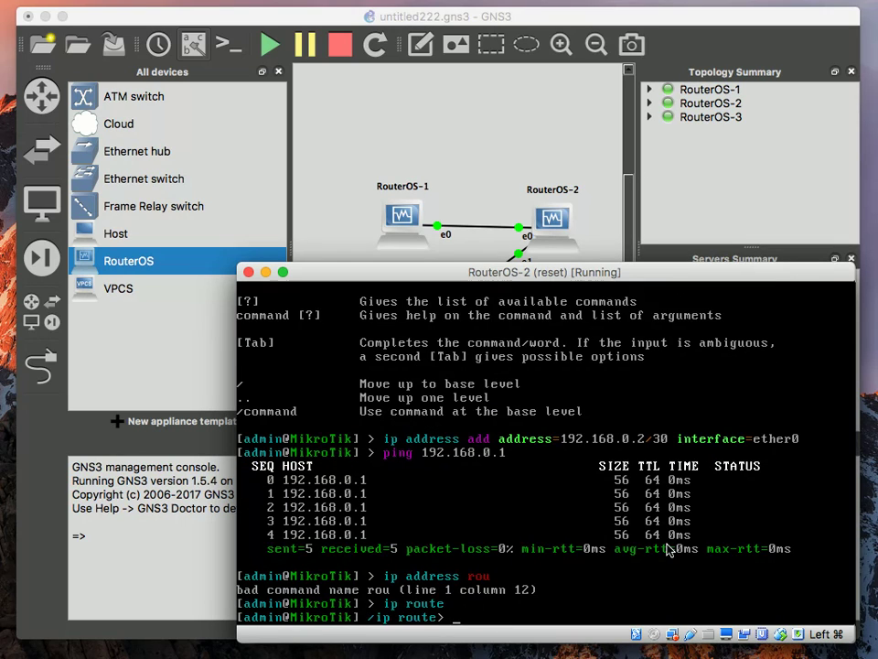
text(prin)
key(Return)
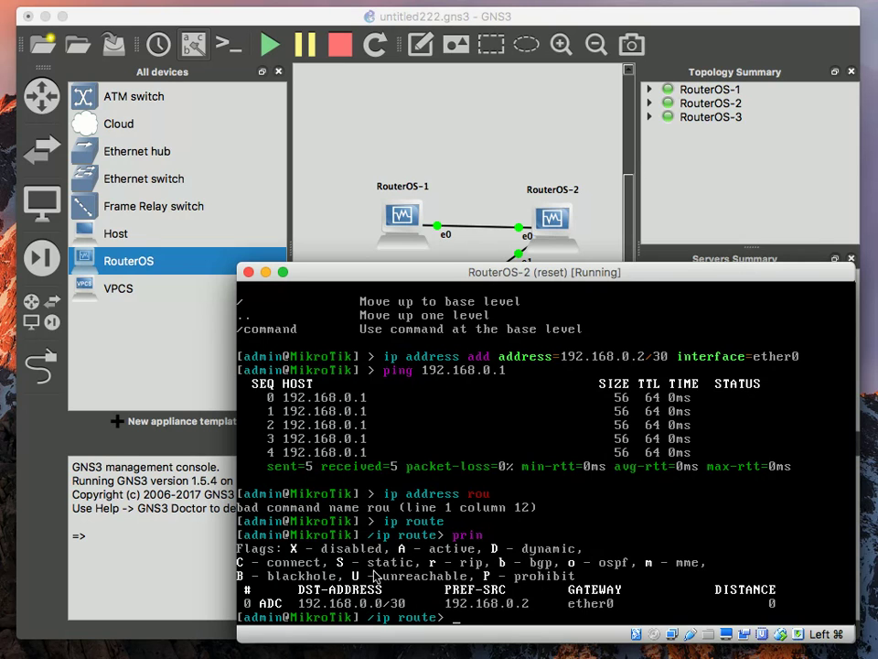
drag(512, 271, 359, 105)
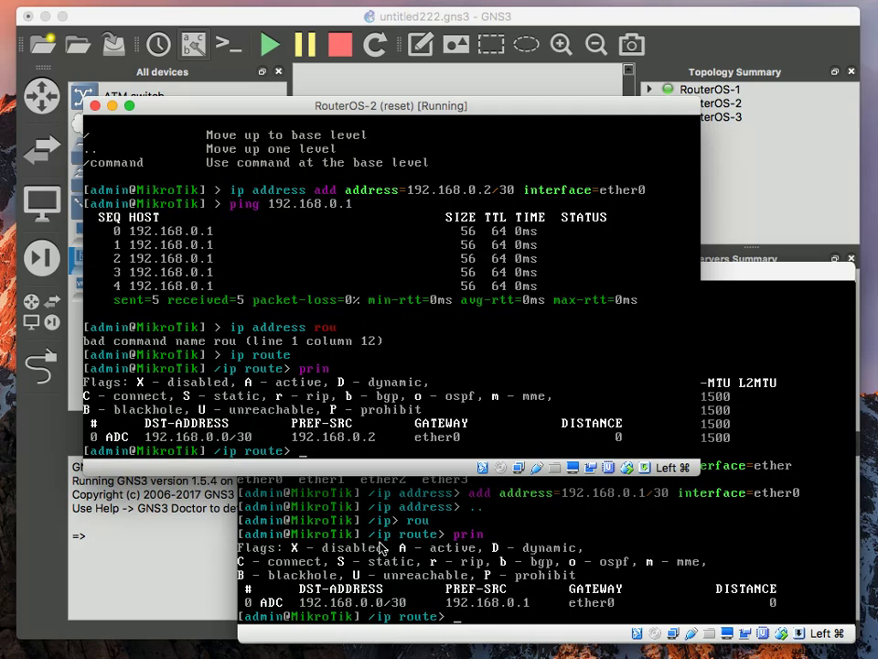
Bring RouterOS-2's console forward and enter its IP address menu
click(471, 622)
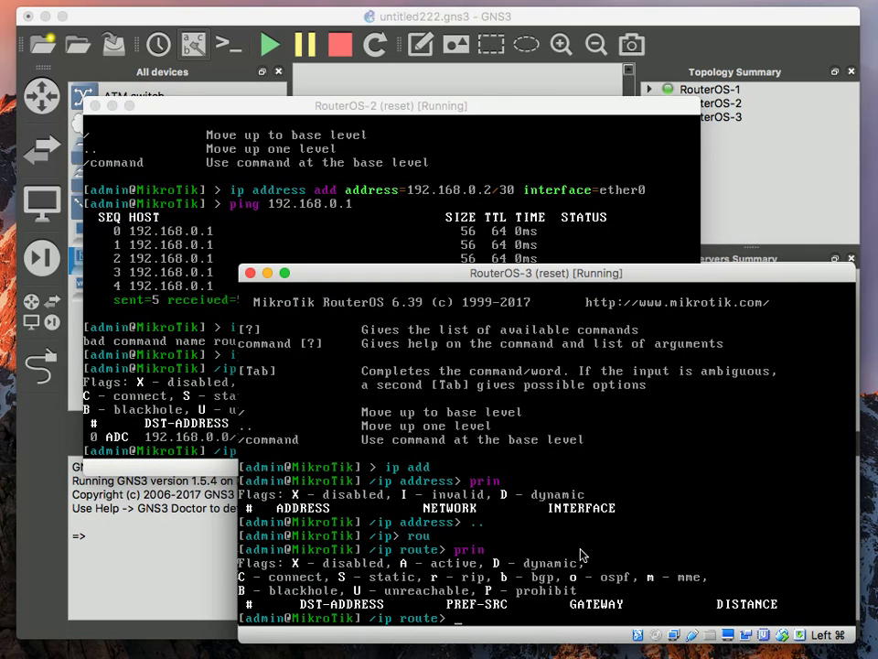
click(723, 653)
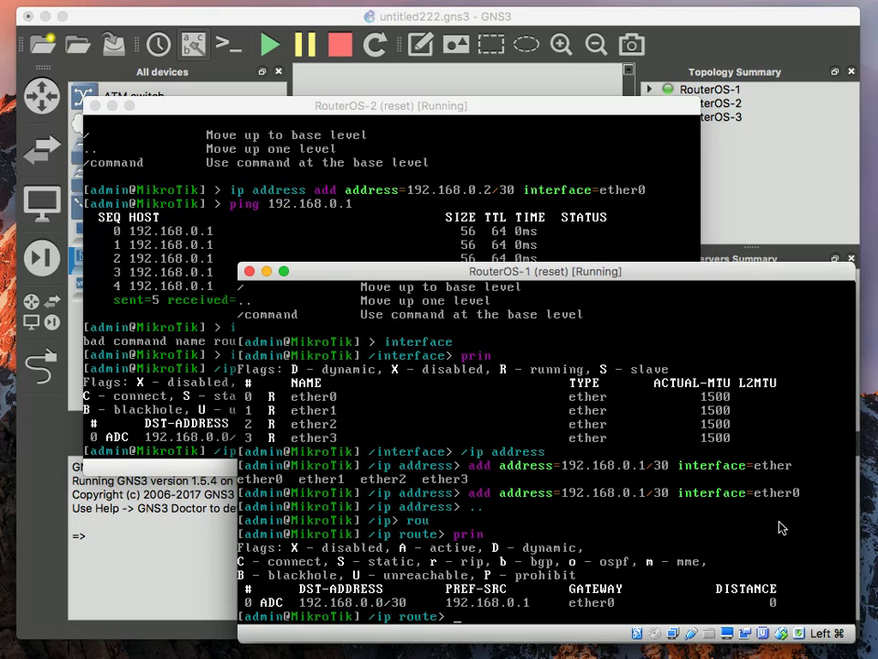
click(497, 260)
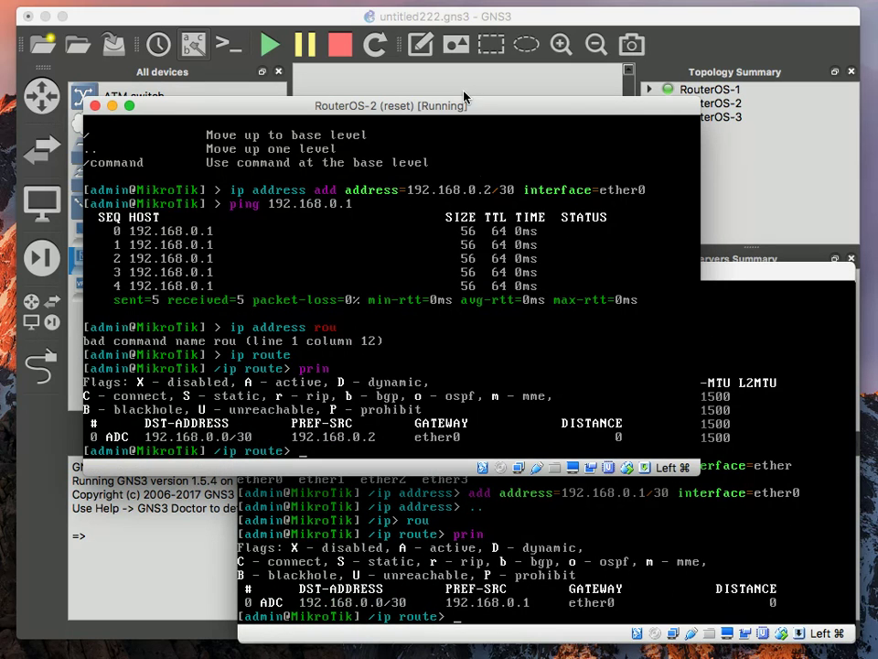
text(..)
key(Return)
text(add)
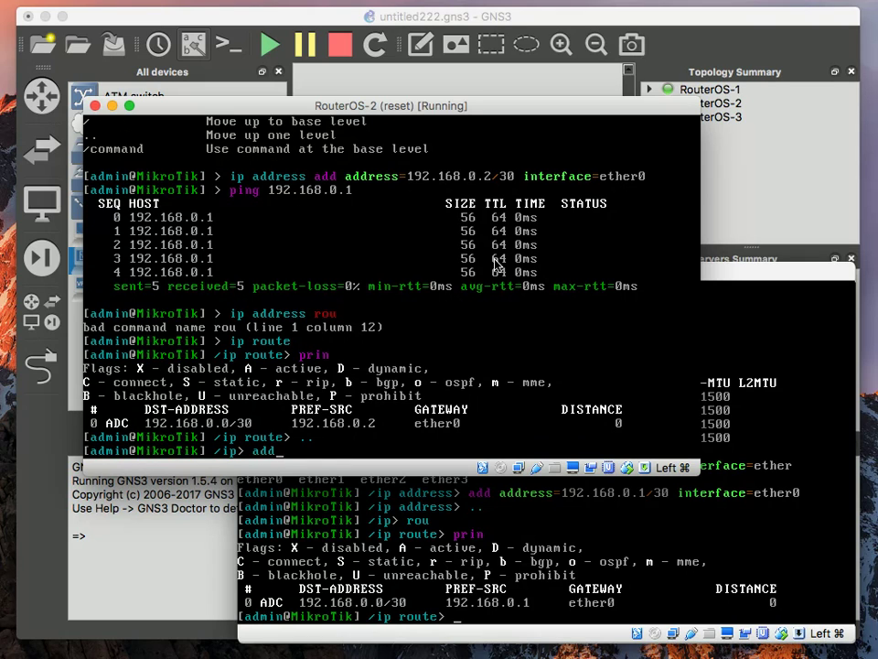
key(Return)
Begin an add command for address 192.168.0.5/30, leaving the interface unspecified
text(add add)
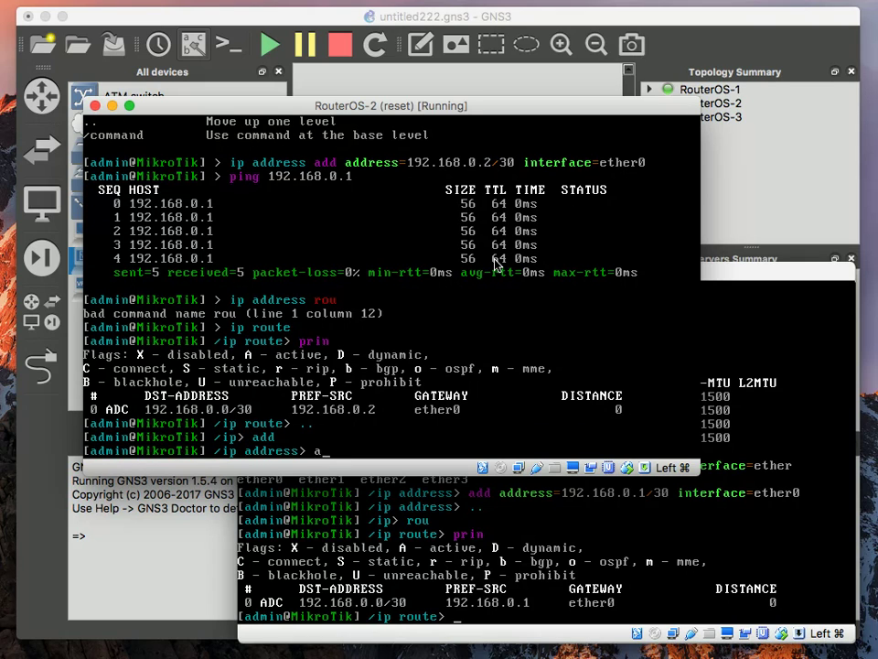
text(ress=19)
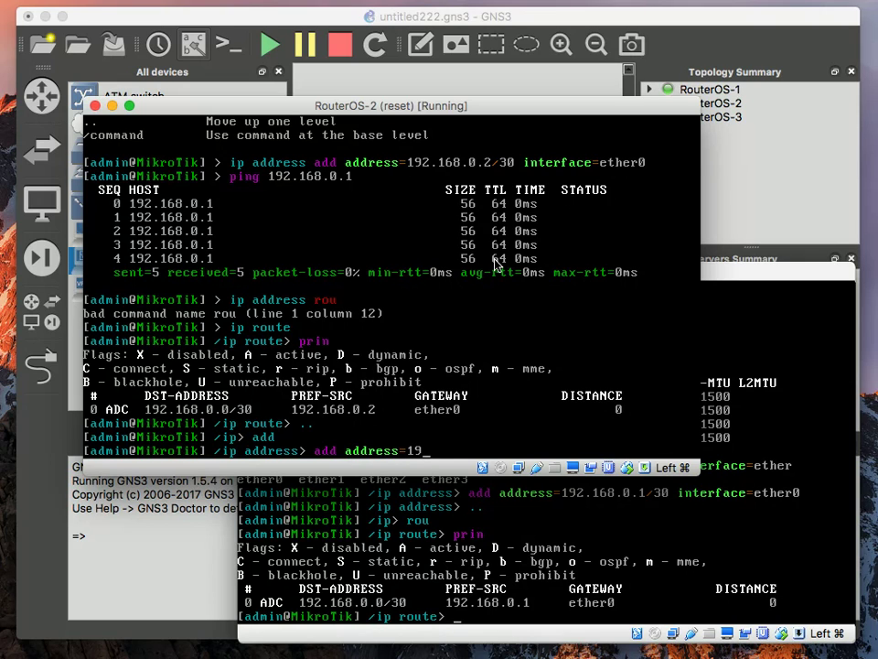
text(2.168.0.1)
text(2)
key(BackSpace)
text(3)
key(BackSpace)
text(4)
key(BackSpace)
text(5/30)
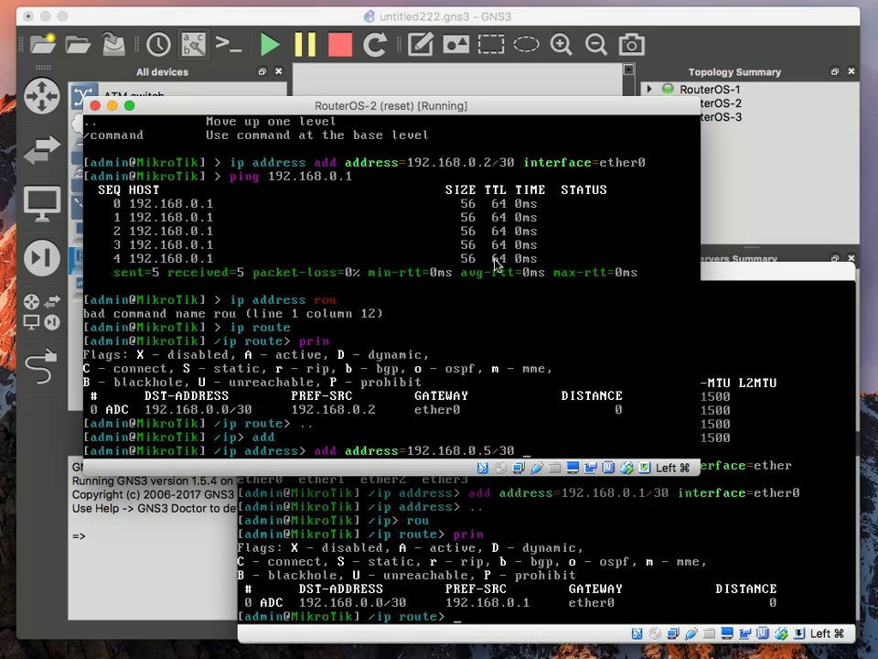
text( interface=)
click(88, 554)
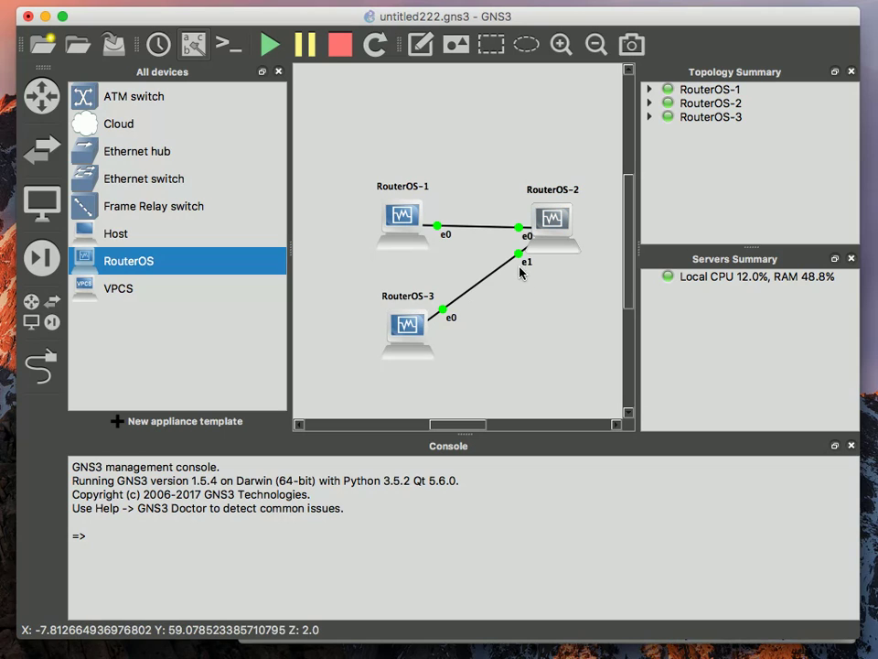
key(super+Tab)
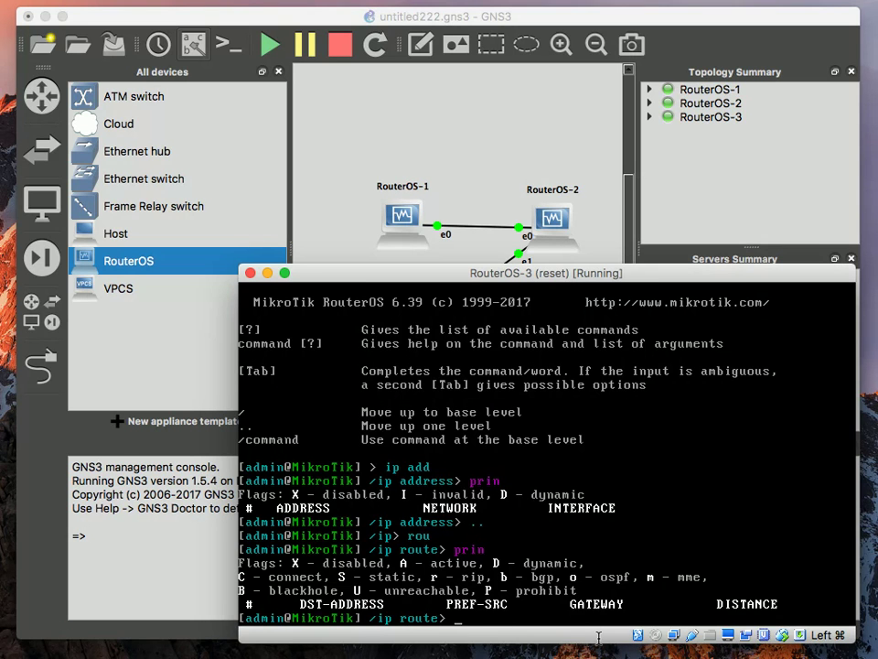
key(super+grave)
key(super+grave)
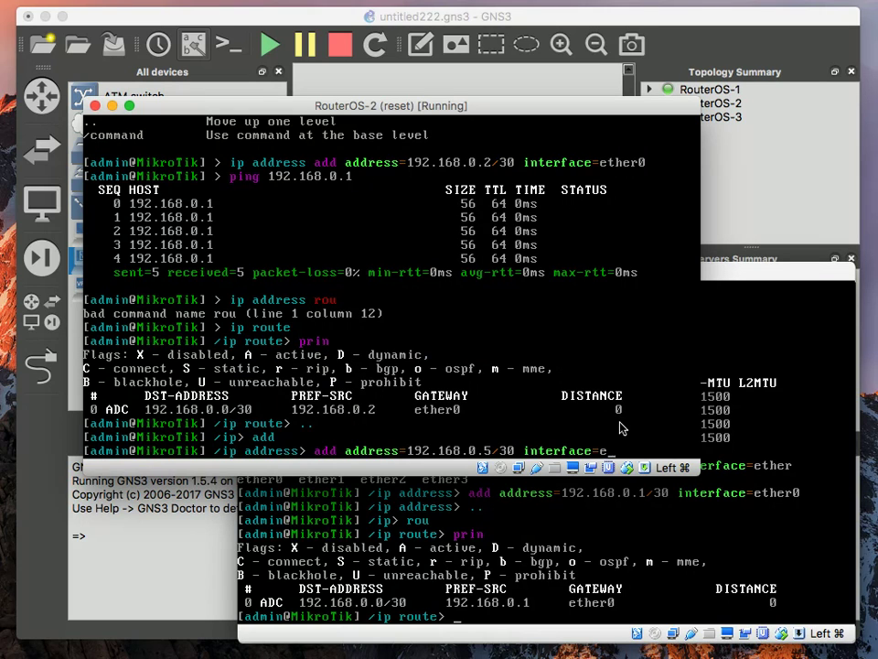
Assign 192.168.0.5/30 to RouterOS-2's ether1 and print routes, now including 192.168.0.4/30
text(ther1)
key(Return)
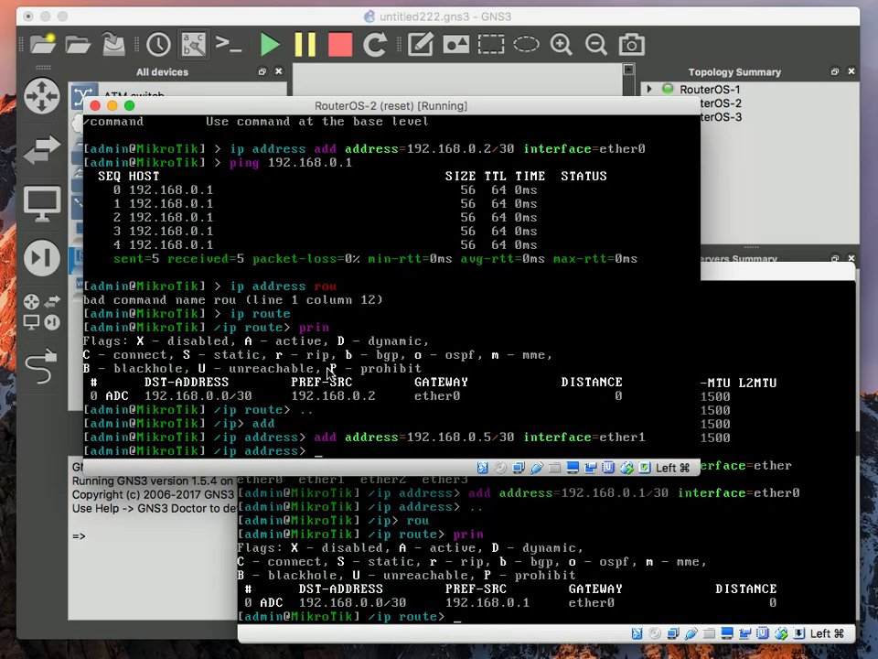
text(.)
text(ip )
text(rou pri)
key(Return)
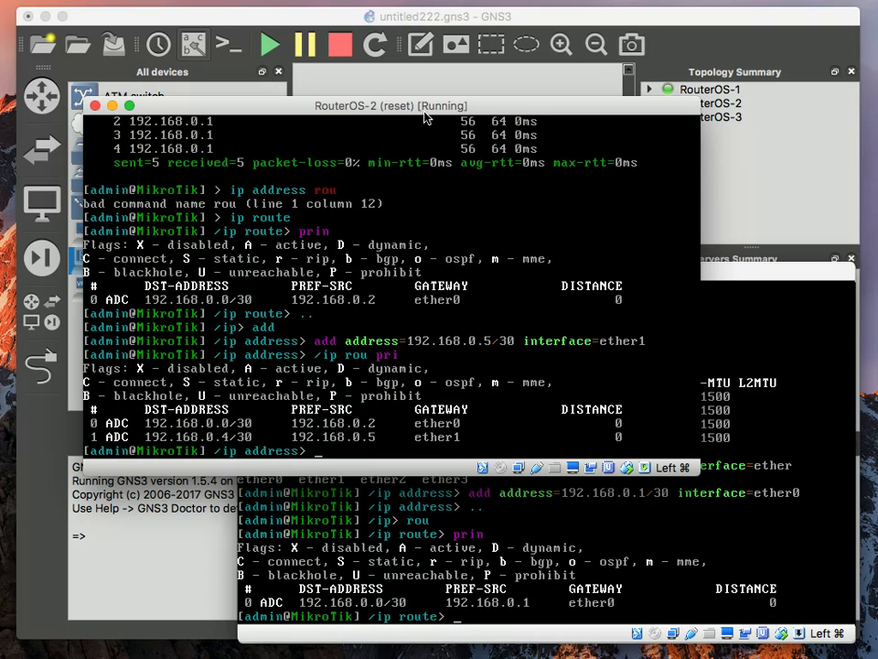
On RouterOS-3, try adding 192.168.0.5.6/30 on ether0, which is rejected as invalid
click(649, 624)
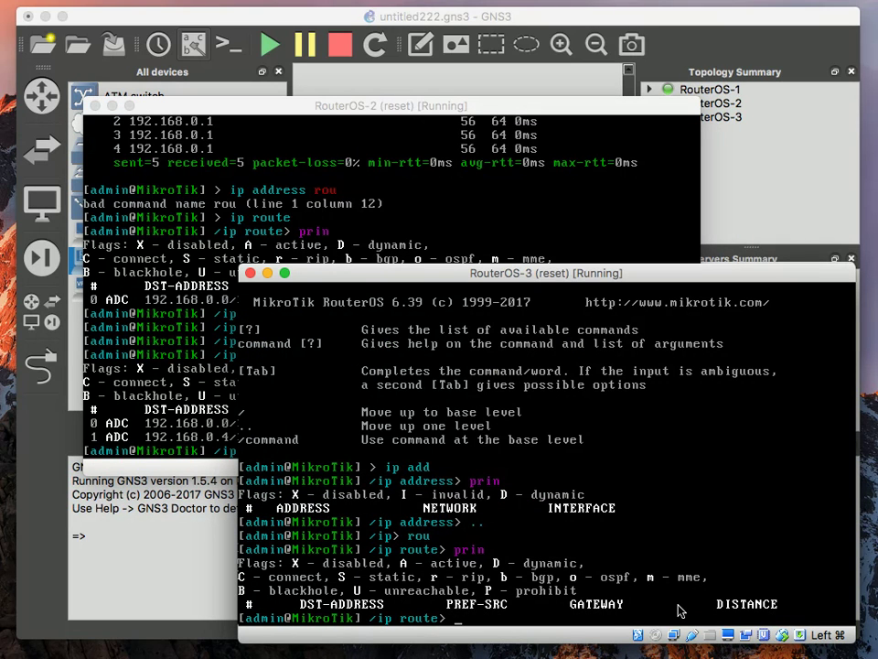
text(/ip address add)
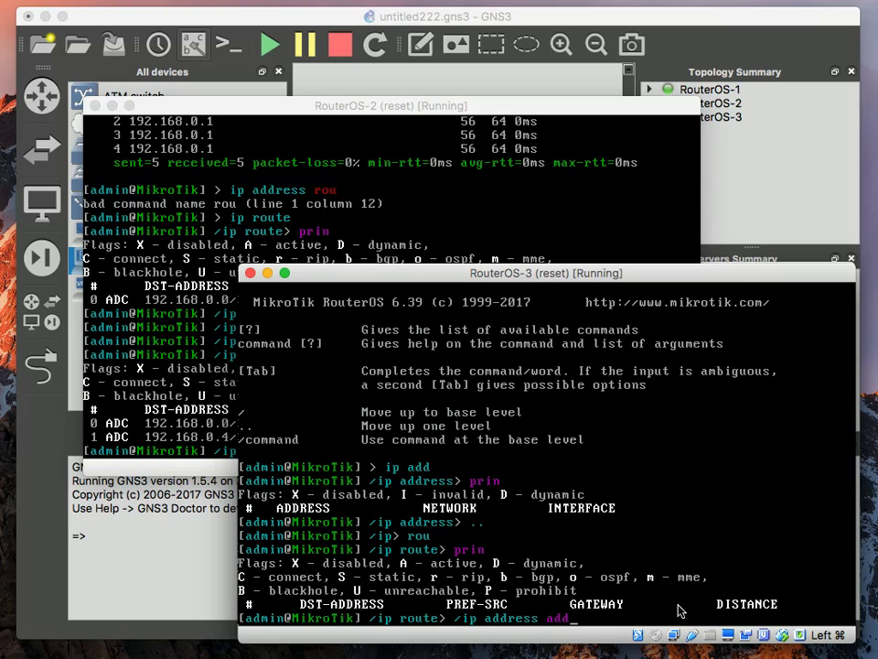
text( address=192.168.)
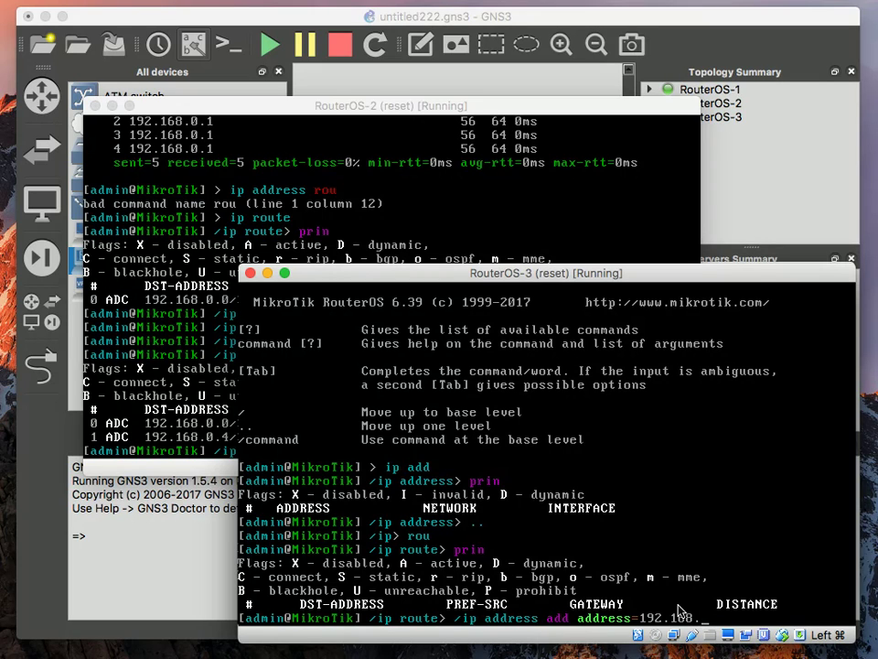
text(0.5.6/30 interface=)
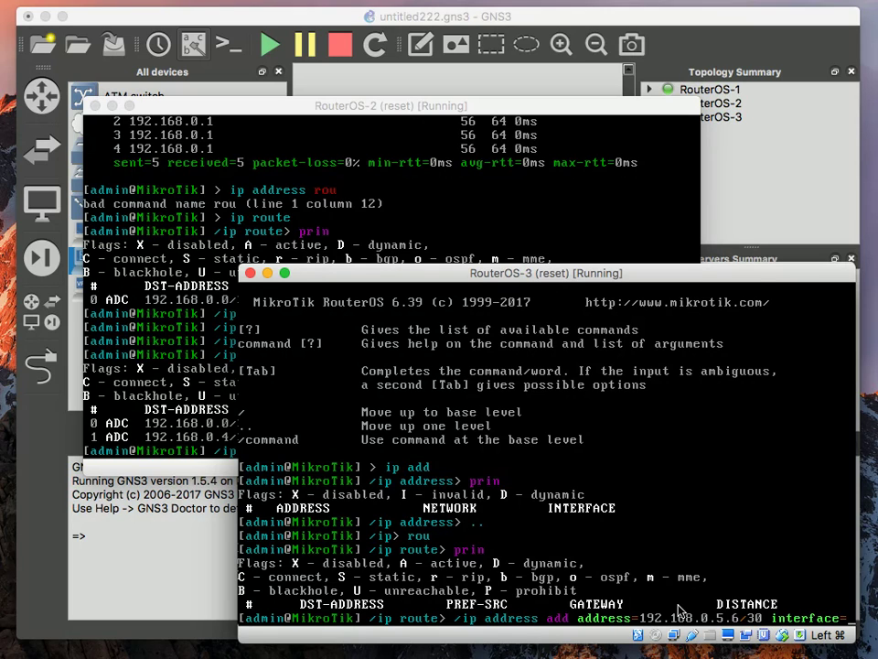
text(ether)
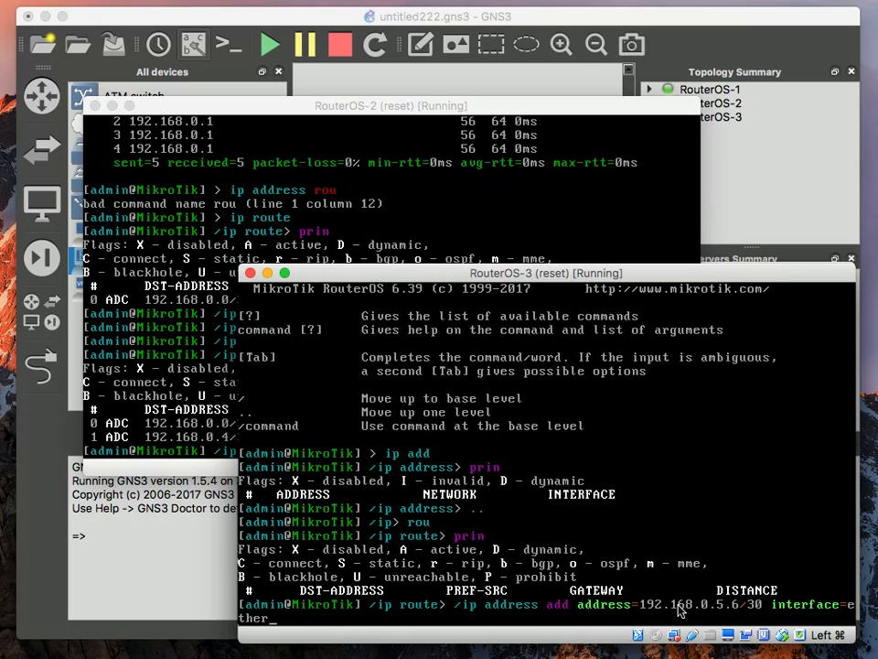
text(0)
key(Return)
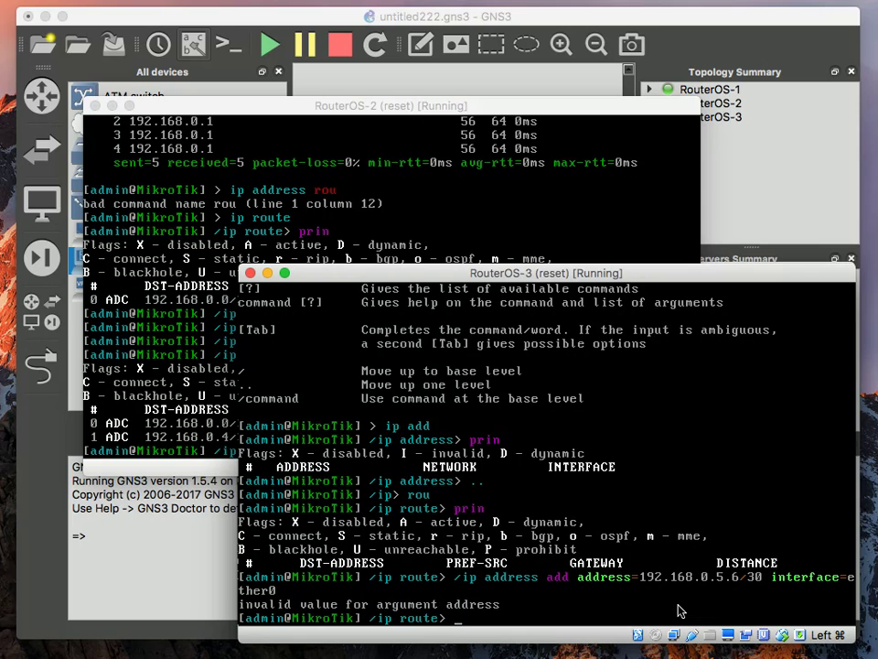
Ping 192.168.0.5 from RouterOS-3, which fails, then return to the IP address menu
text(/ping 192.168.0.)
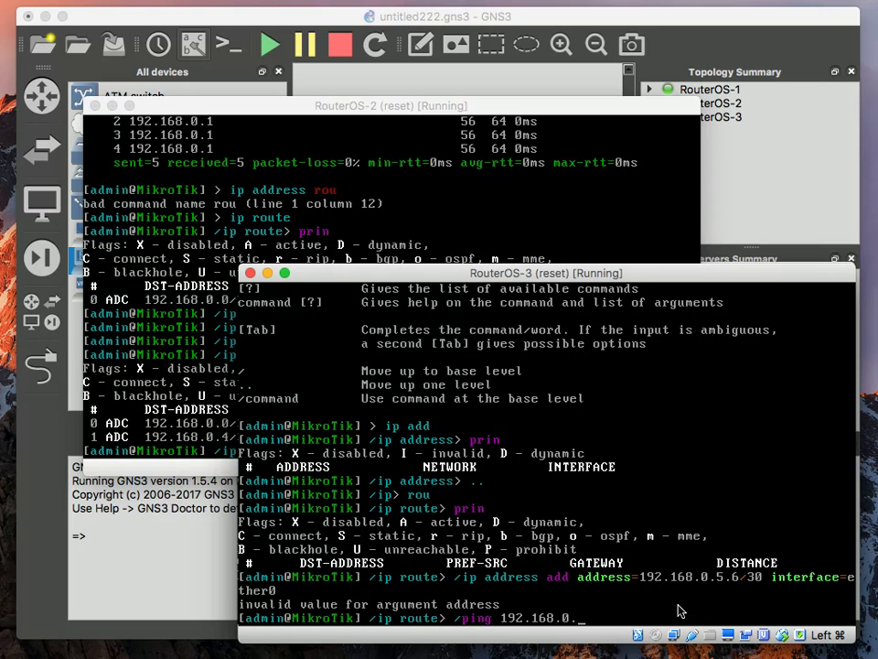
text(5)
key(Return)
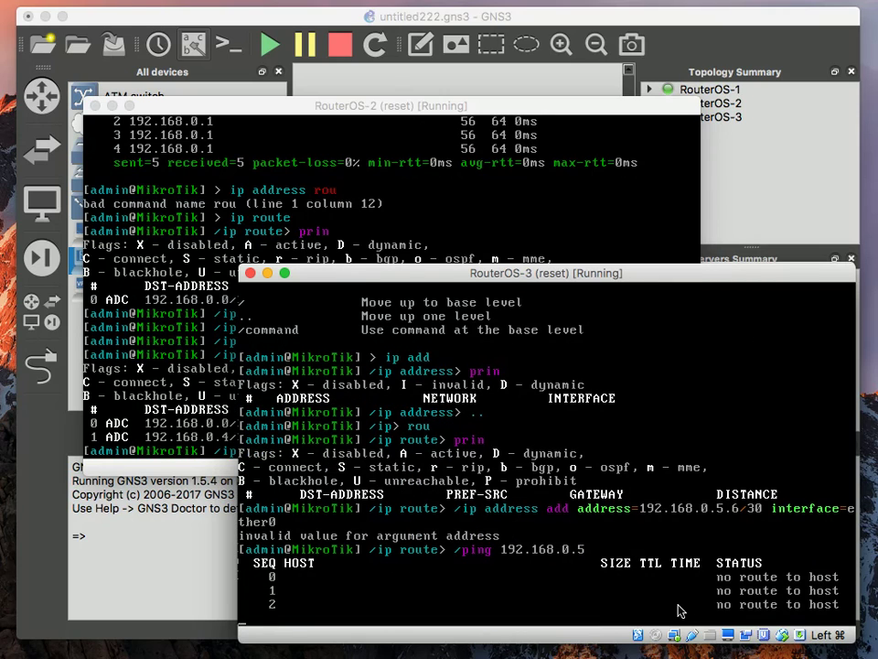
key(ctrl+c)
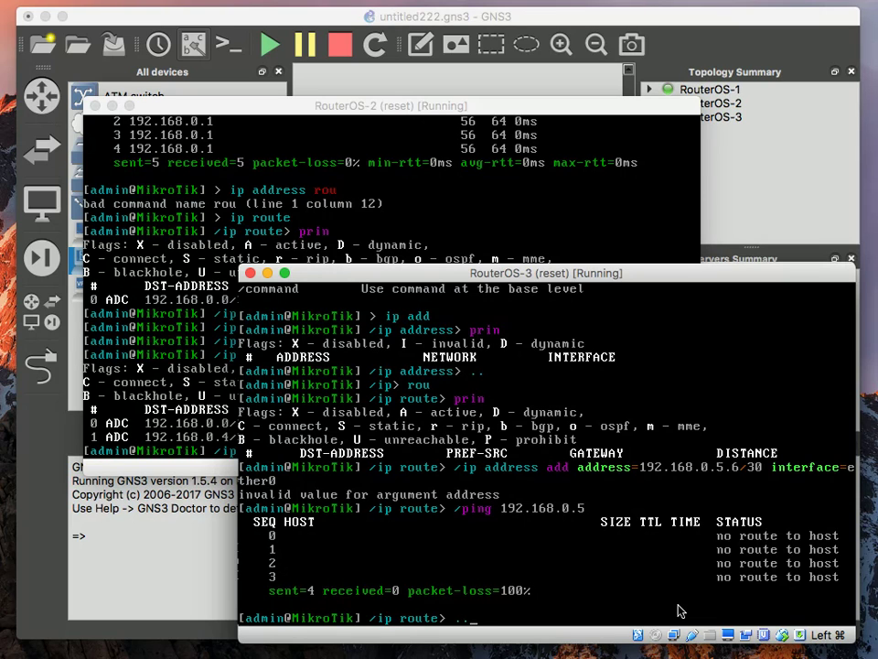
key(Return)
key(Return)
key(Tab)
key(Tab)
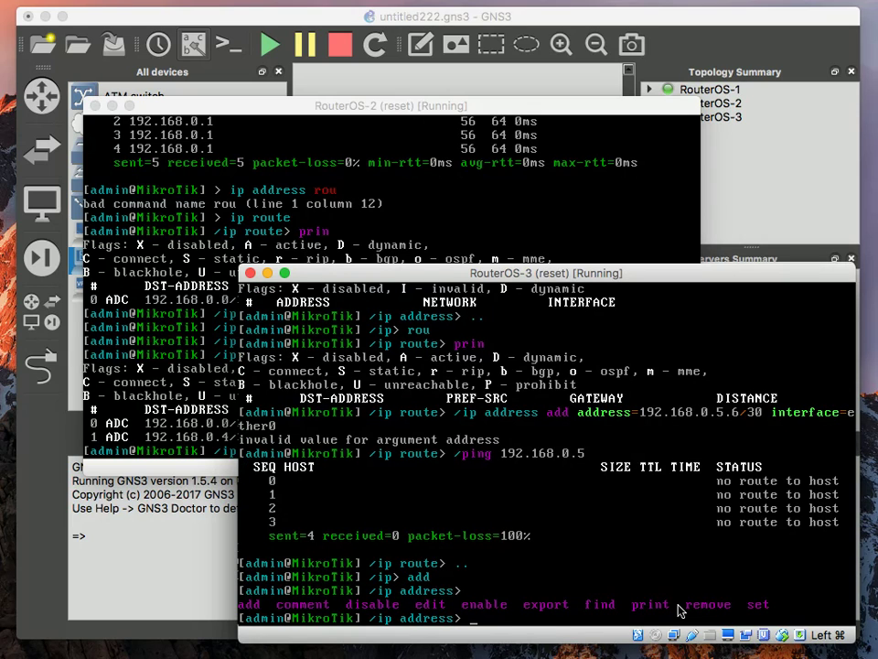
List RouterOS-3's addresses and add 192.168.0.6/30 on ether0
text(pri)
key(Return)
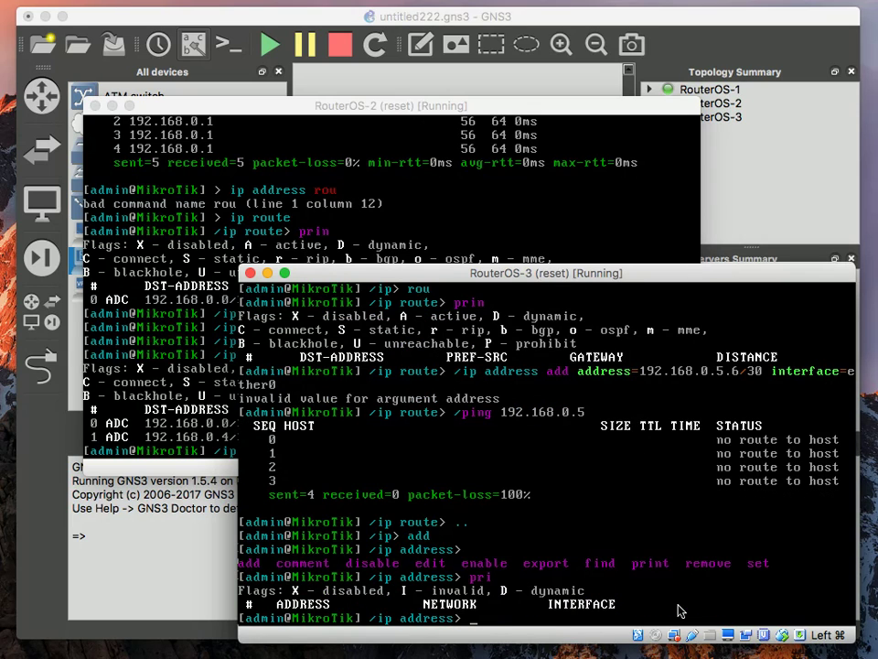
text(add address=19)
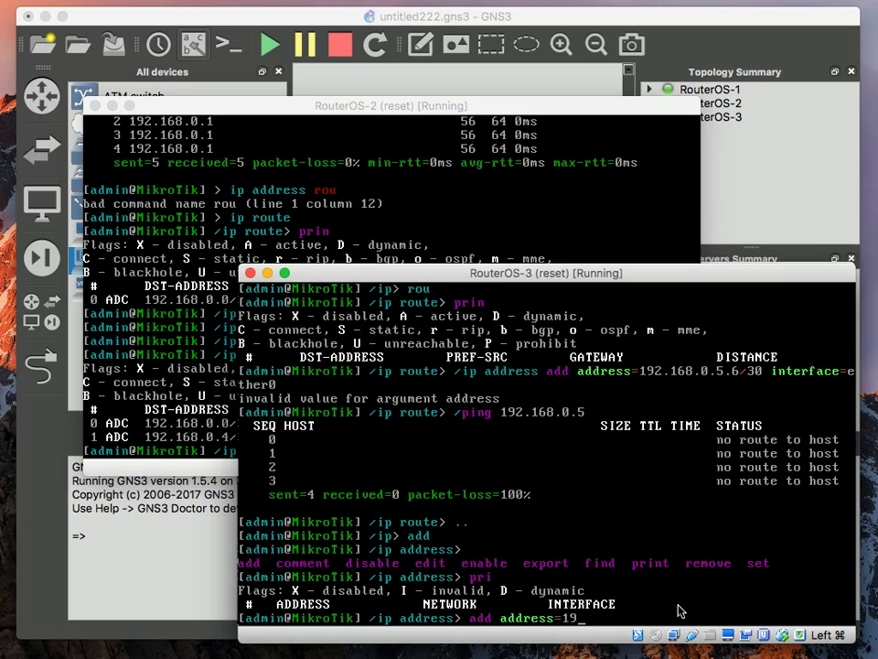
text(2.168.0.6/30 interface=)
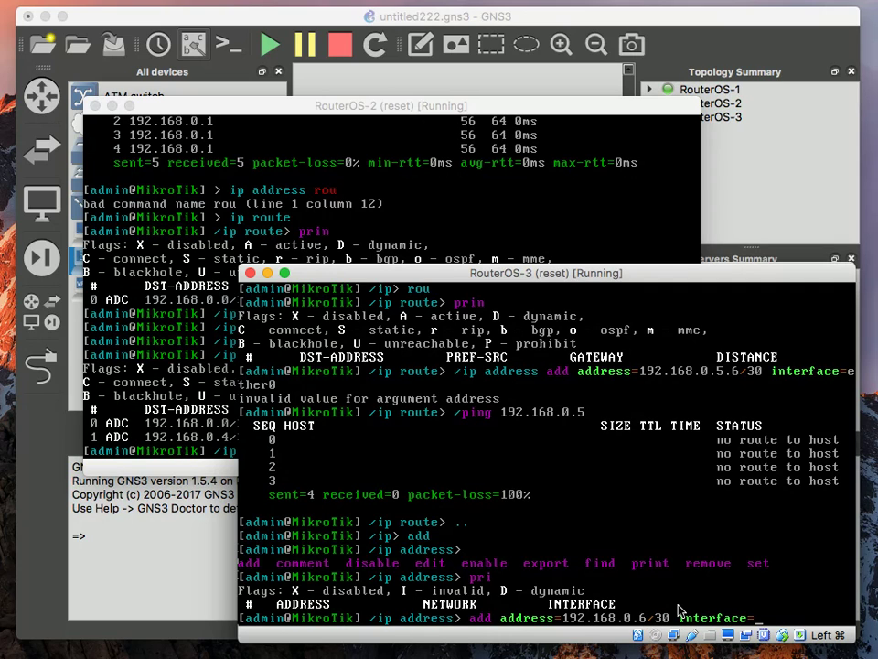
text(ether0)
key(Return)
Ping 192.168.0.1 (unreachable) and 192.168.0.5 (0% loss) from RouterOS-3
text(/ping )
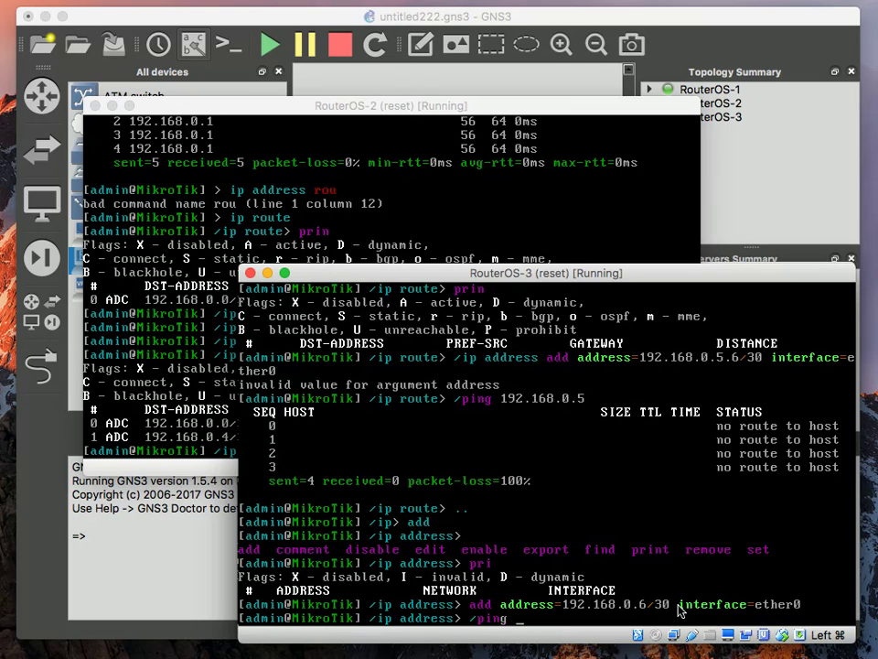
text(192.168.0.1)
key(Return)
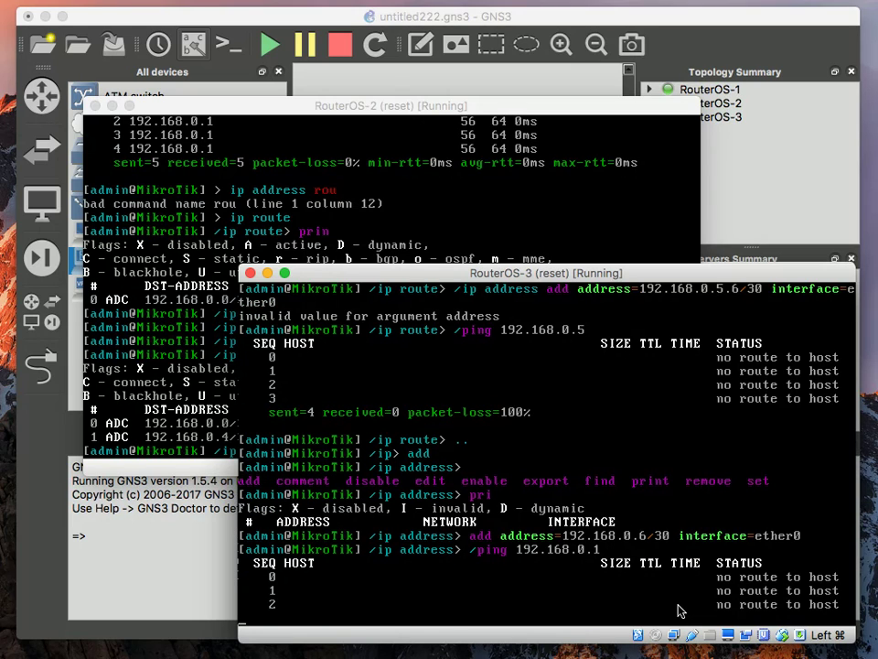
key(ctrl+c)
key(Up)
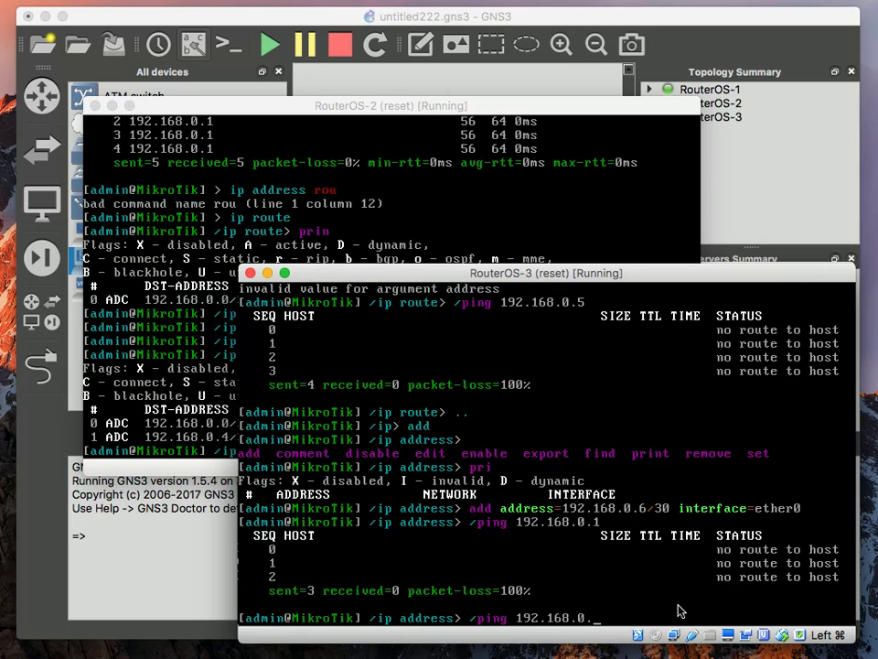
key(Return)
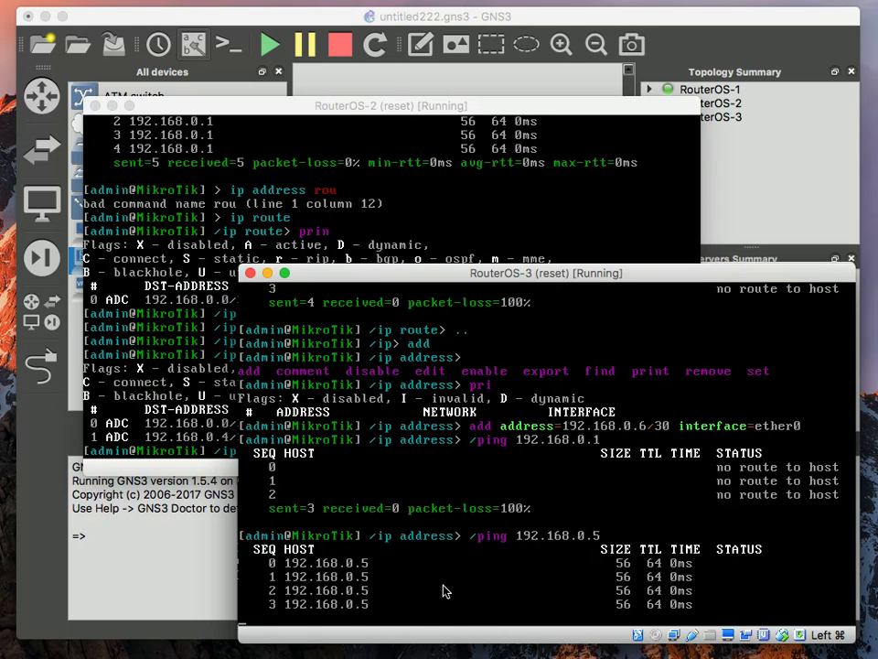
key(ctrl+c)
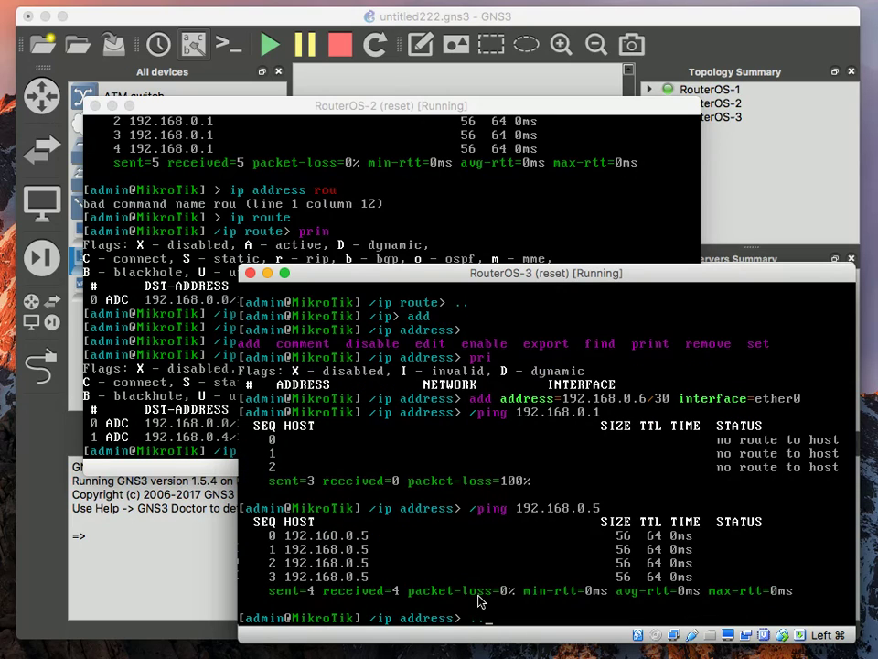
text(..)
key(Return)
text(rou)
key(Return)
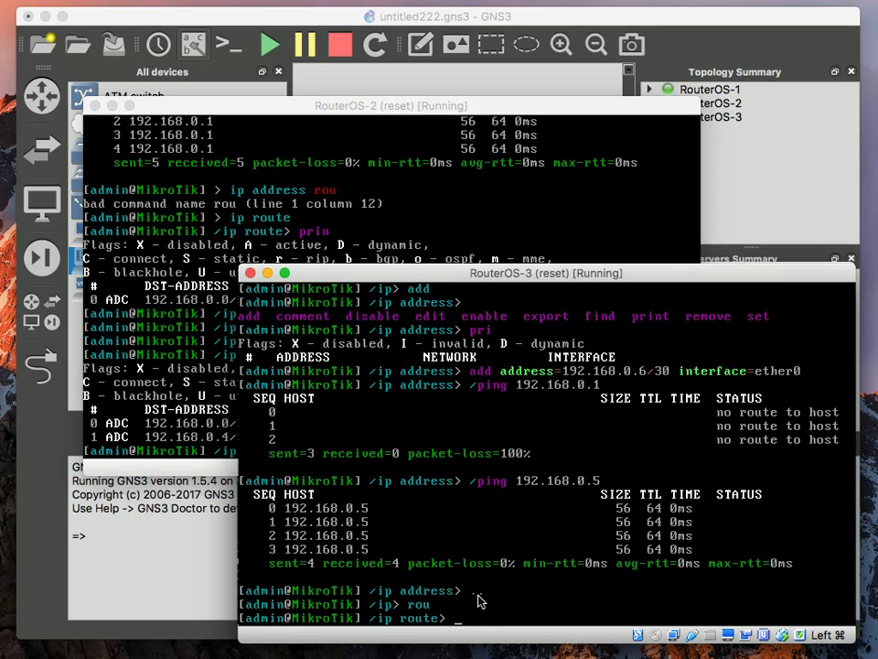
Print RouterOS-3's routes: one connected 192.168.0.4/30 on ether0 with source 192.168.0.6
text(prin)
key(Return)
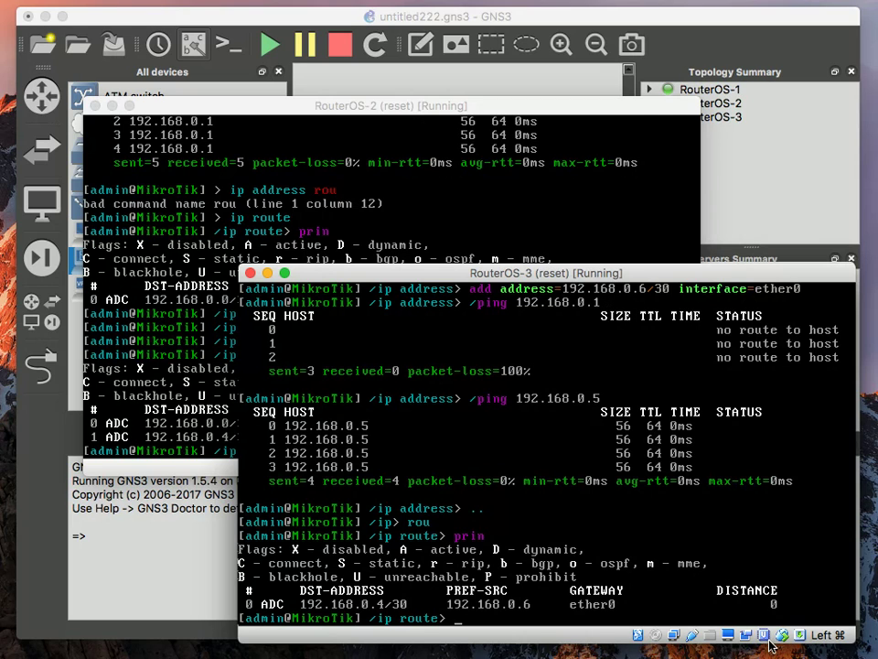
Bring the GNS3 topology forward and check the info of RouterOS-1, RouterOS-2 and RouterOS-3
click(716, 10)
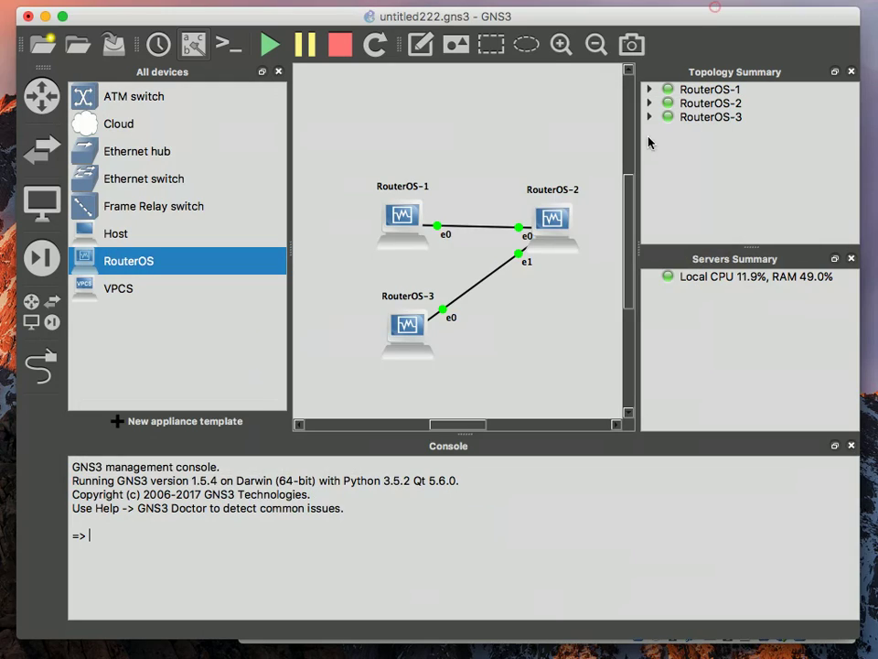
mouse_move(549, 252)
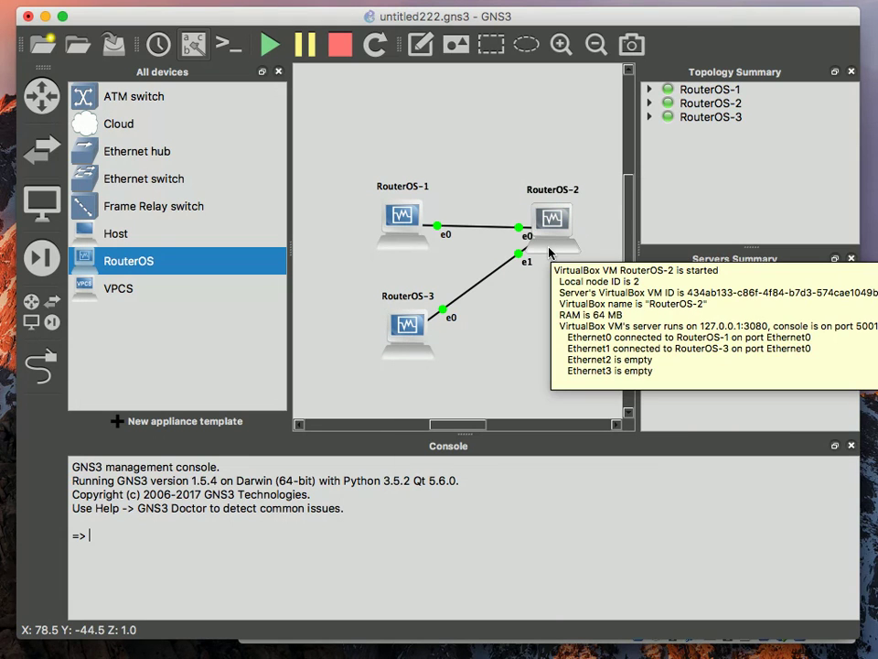
mouse_move(424, 223)
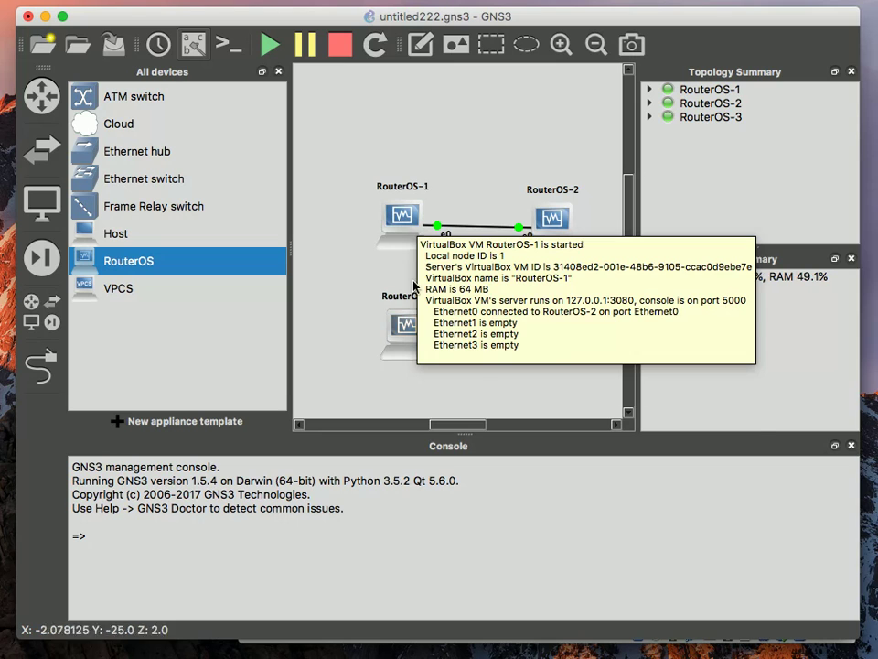
mouse_move(504, 337)
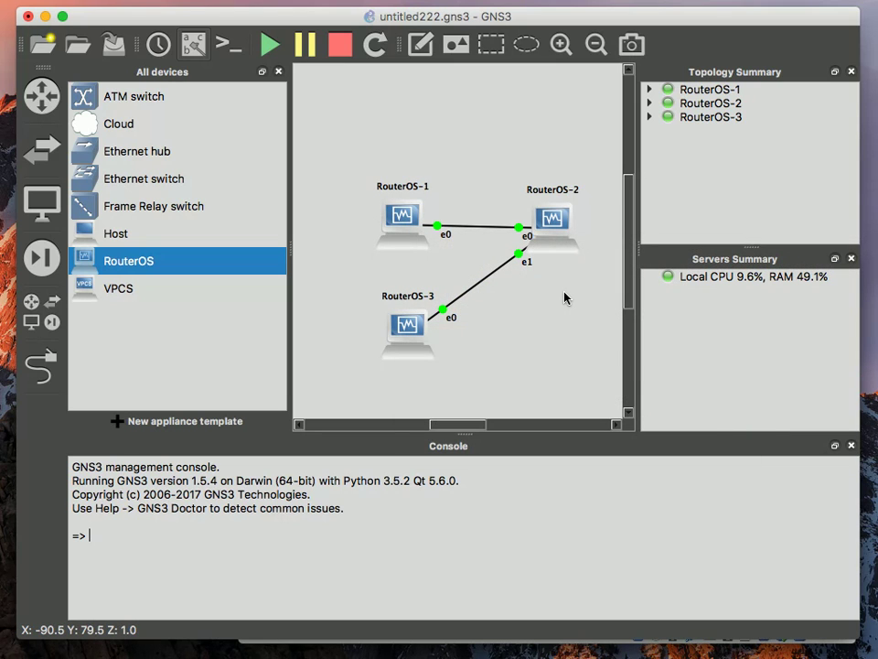
click(564, 294)
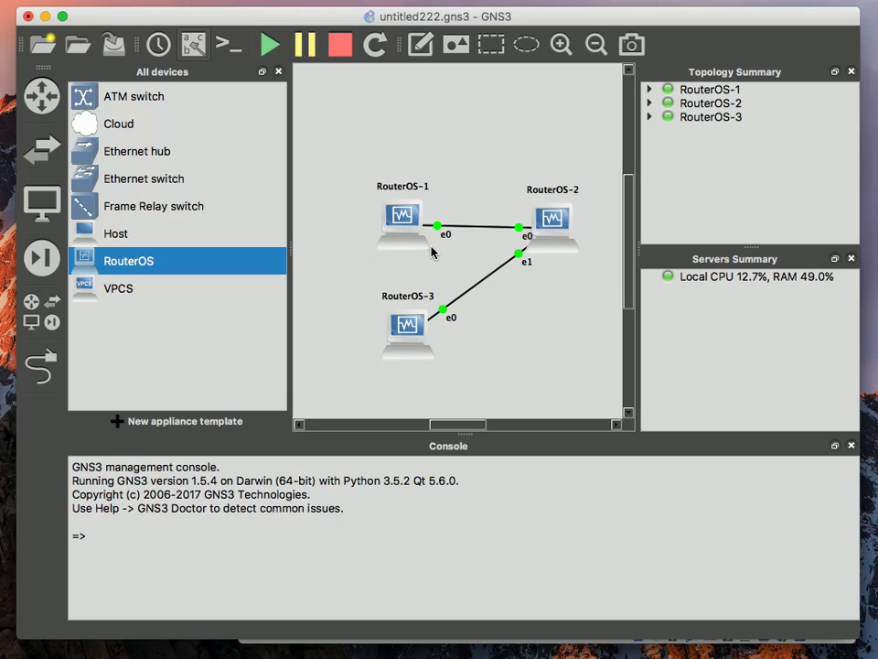
mouse_move(421, 331)
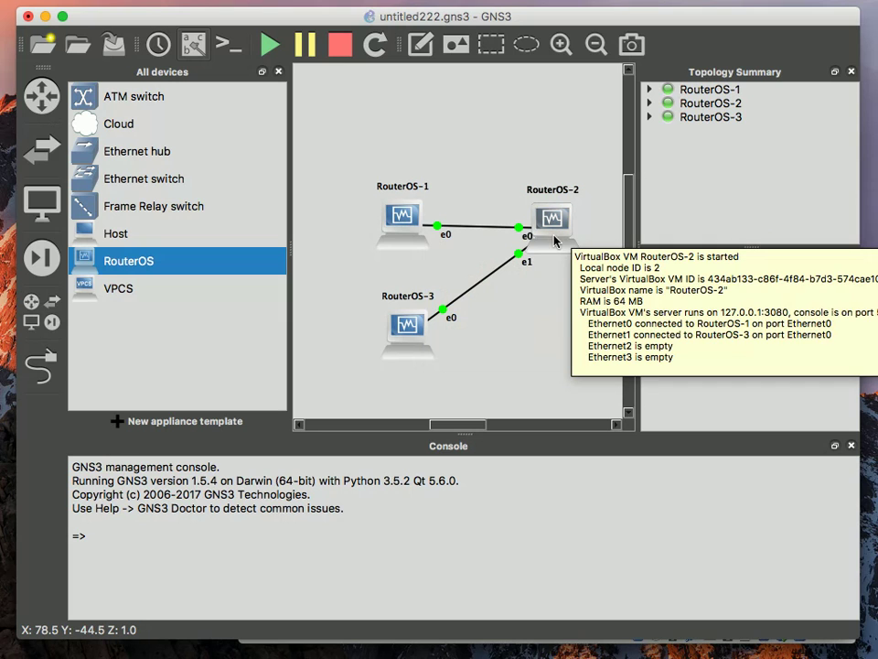
On RouterOS-3, add a static route to 192.168.0.0/30 via gateway 192.168.0.5
click(741, 654)
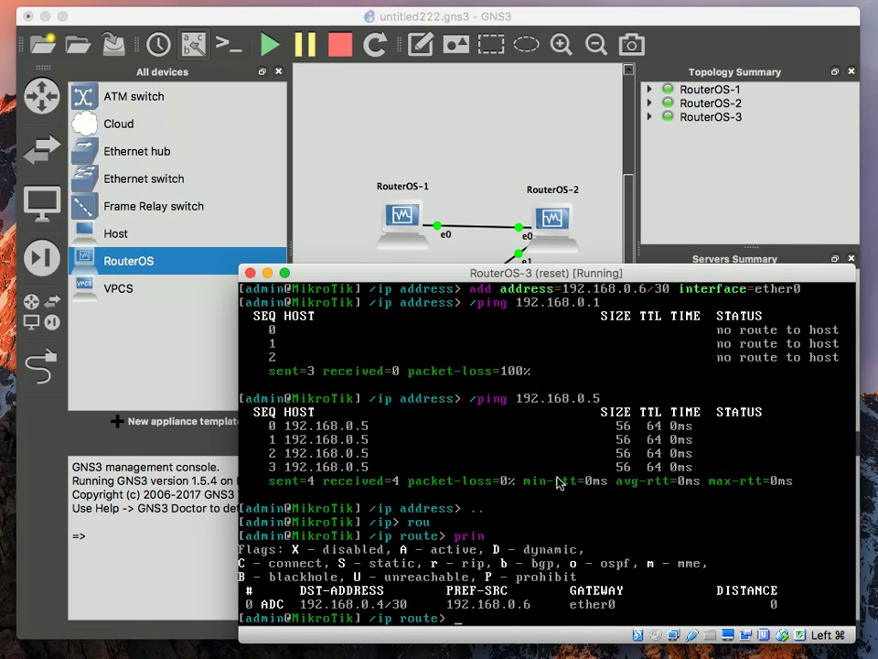
text(prin)
key(Return)
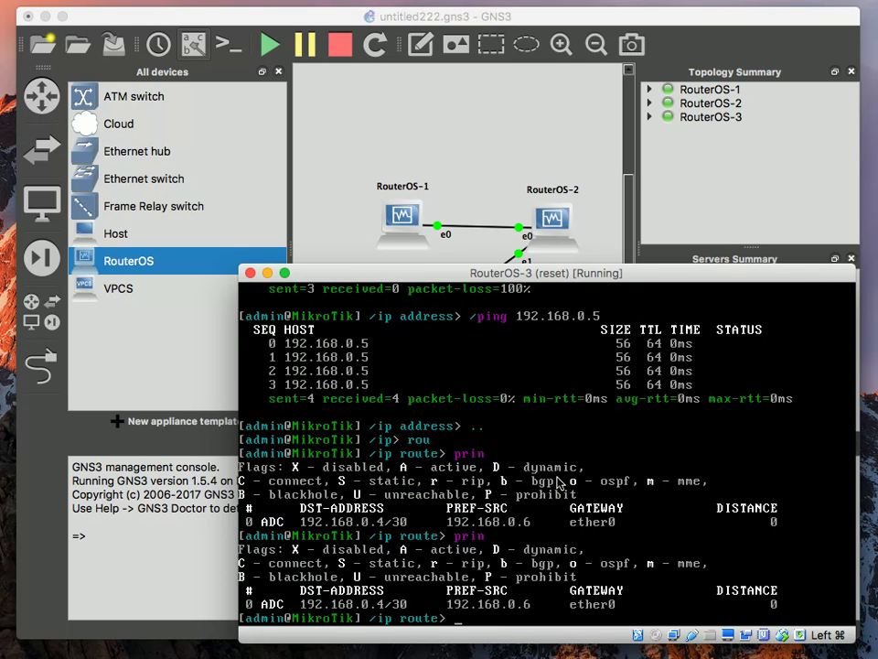
text(add g)
key(Tab)
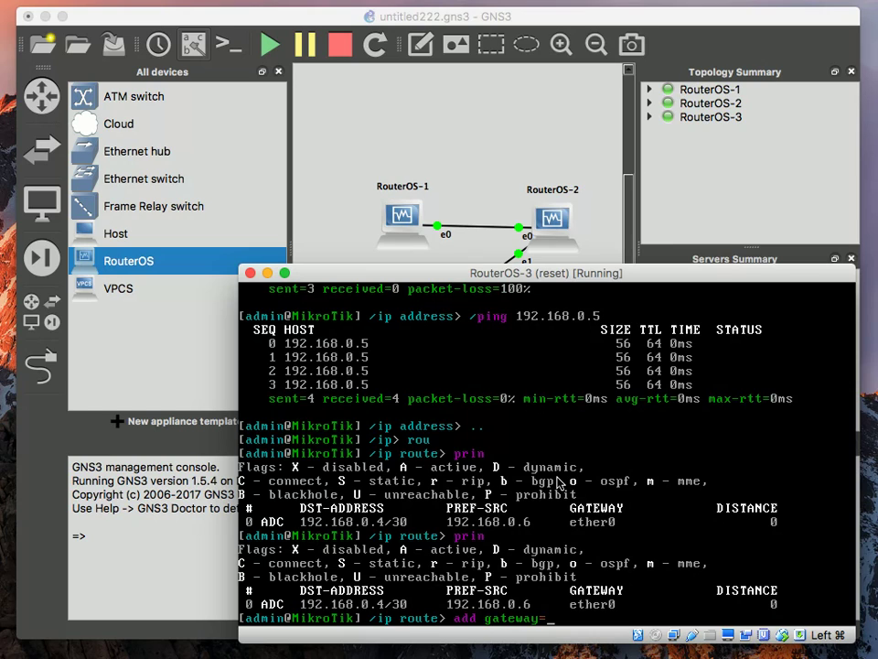
text(192.168.0.5 d)
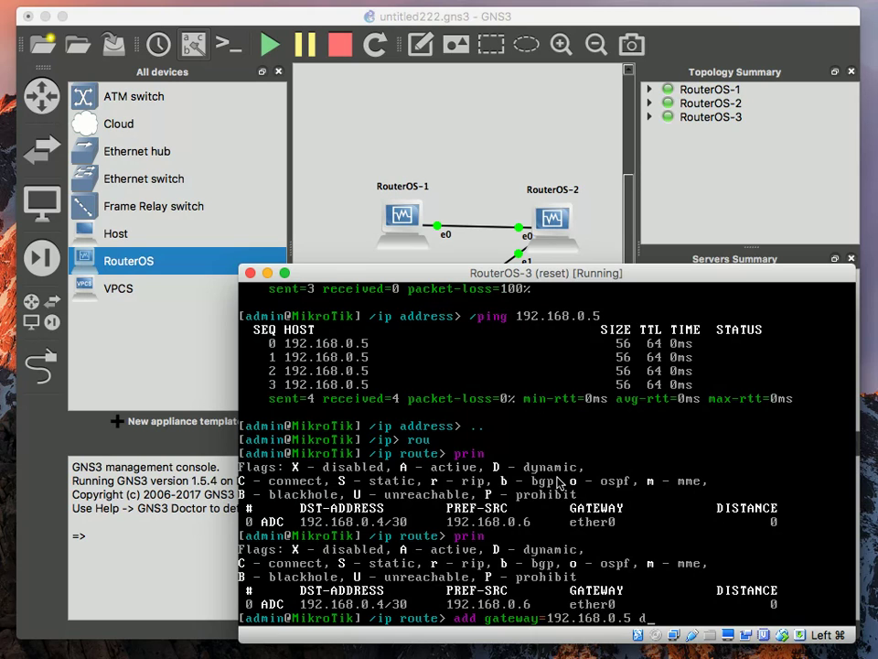
text(st-address=192)
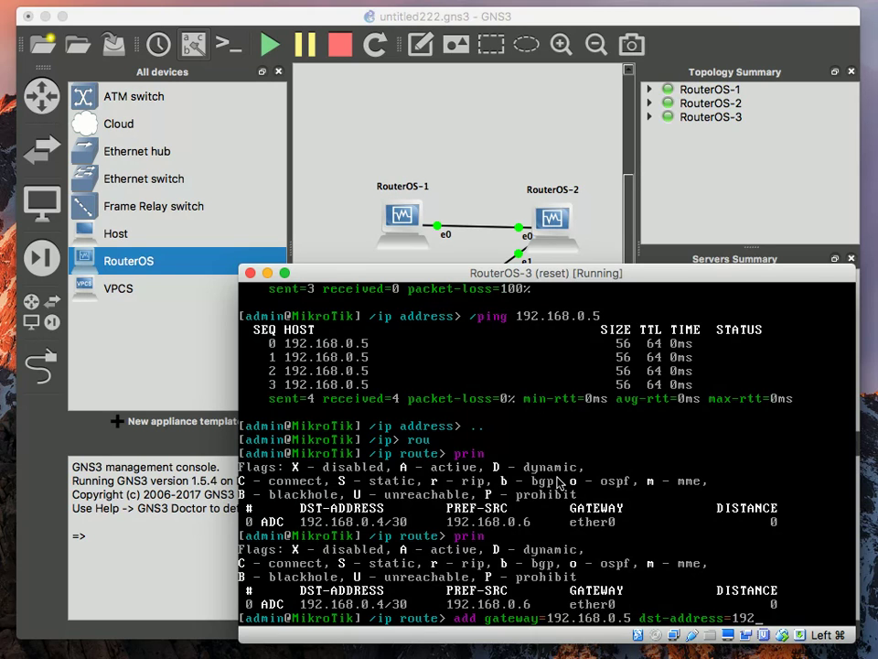
text(.168.0.0/30)
key(Return)
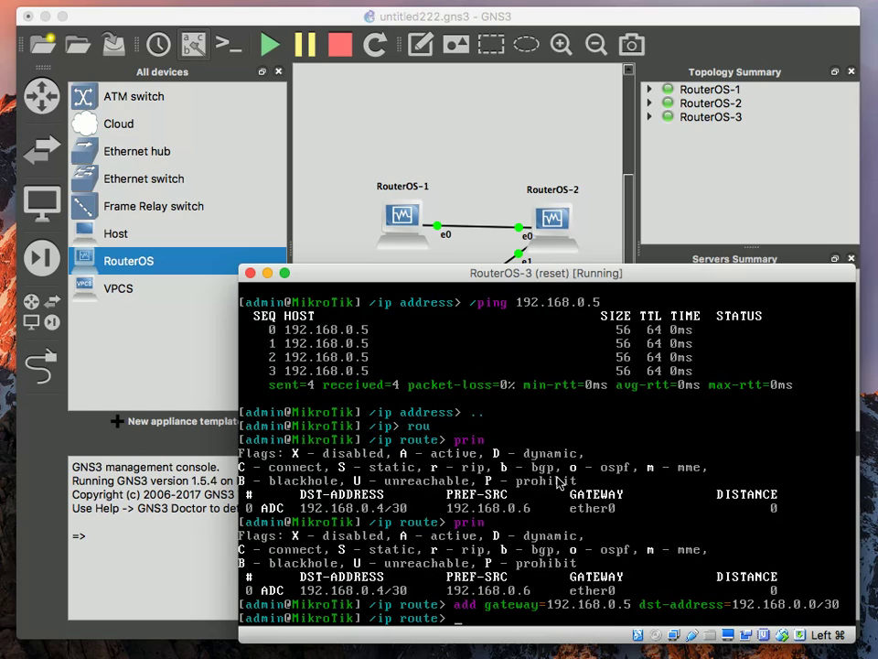
Ping 192.168.0.1 from RouterOS-3 and stop it once it times out
key(Up)
key(Up)
key(Up)
key(Up)
key(Up)
key(Up)
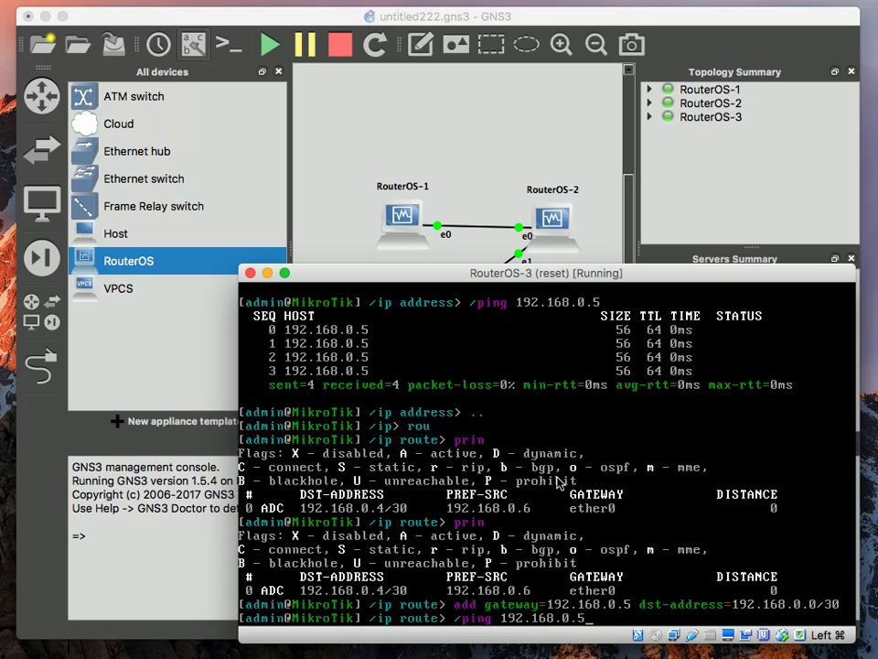
text(1)
key(Return)
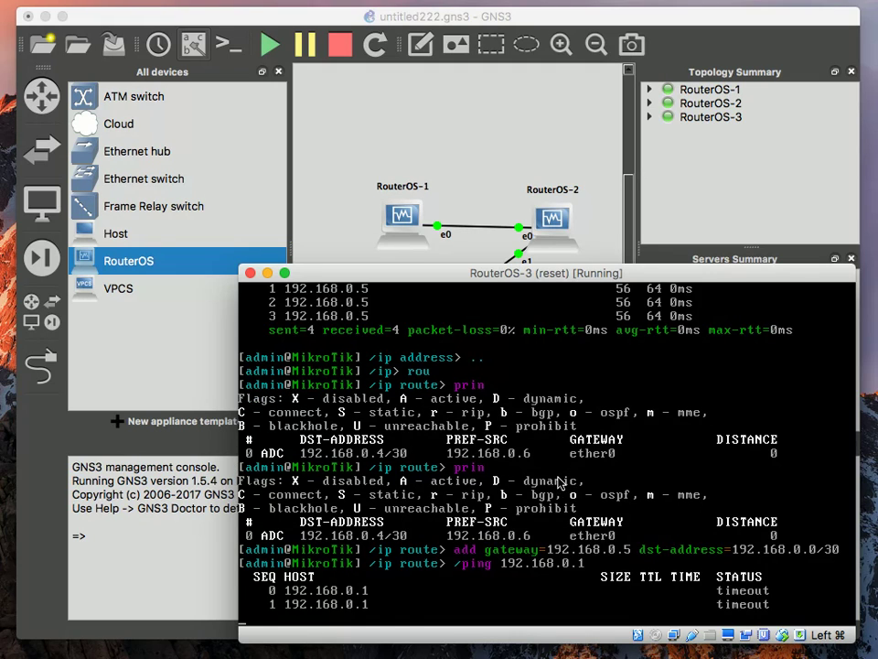
key(ctrl+c)
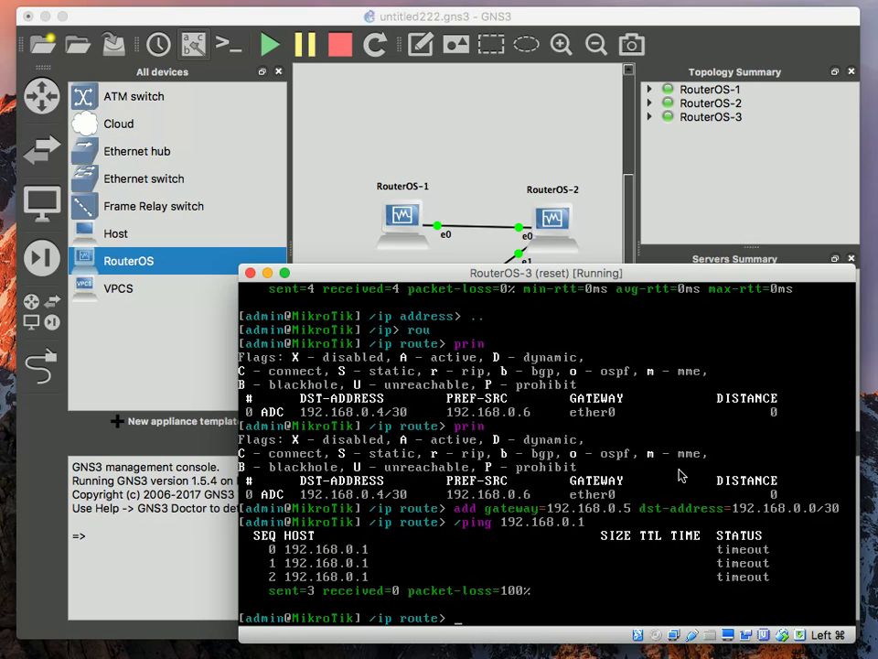
Print the route table and disable route 0, the new static route
text(prin)
key(Return)
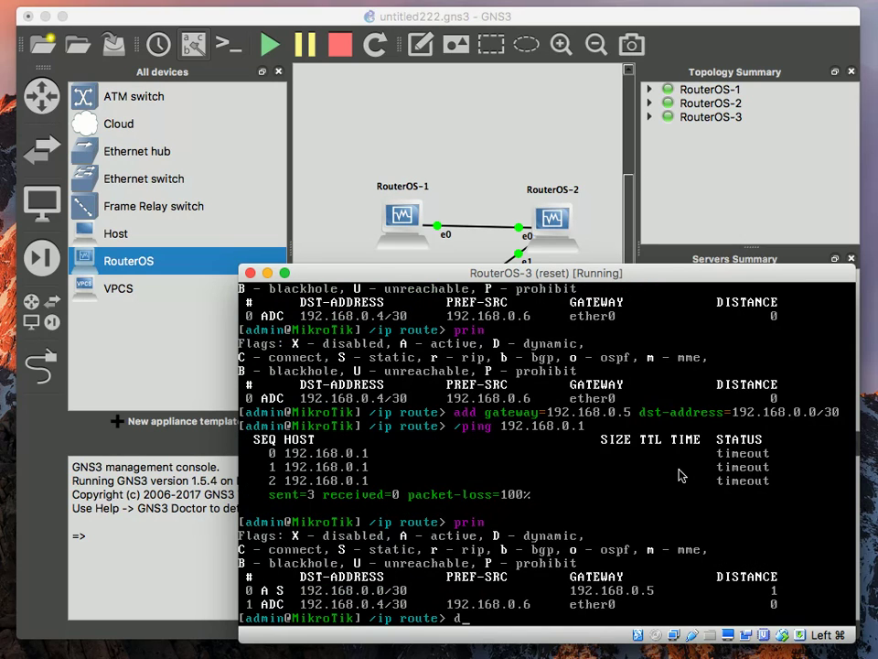
text(d)
key(Tab)
text(0)
key(Return)
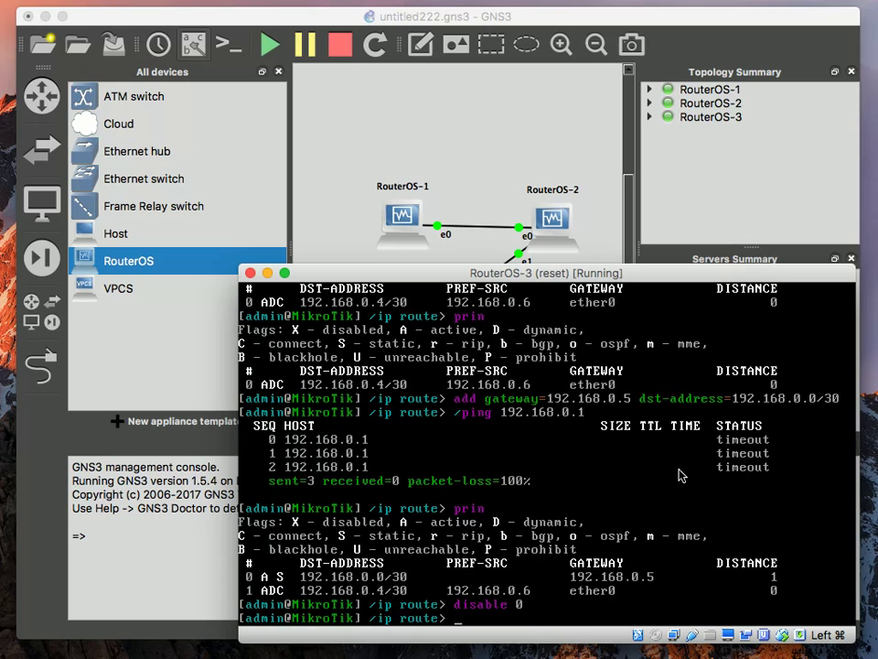
Rerun the ping to 192.168.0.1, confirm no route to host, and raise RouterOS-2's console
text(prin)
key(Up)
key(Up)
key(Up)
key(Return)
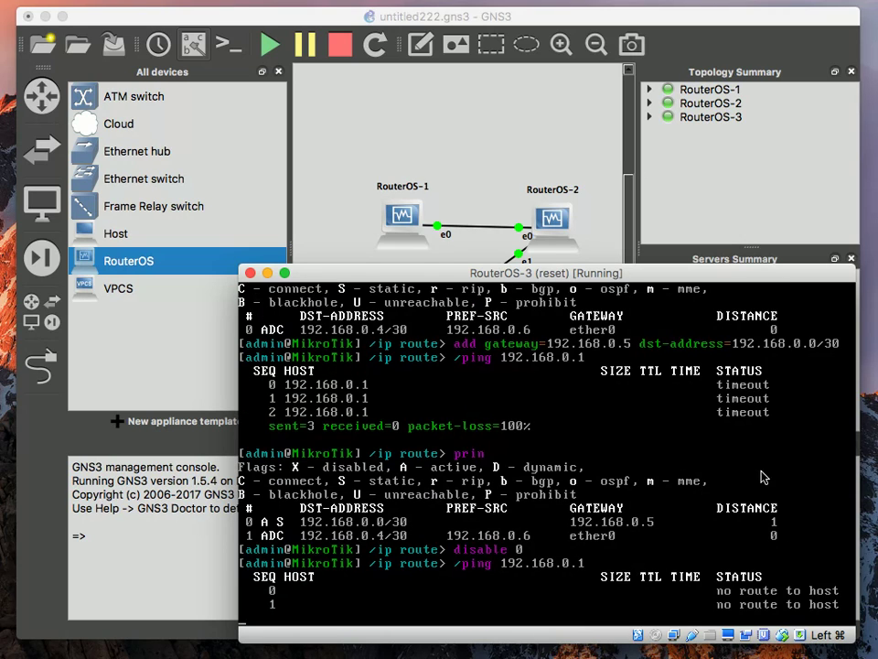
key(ctrl+c)
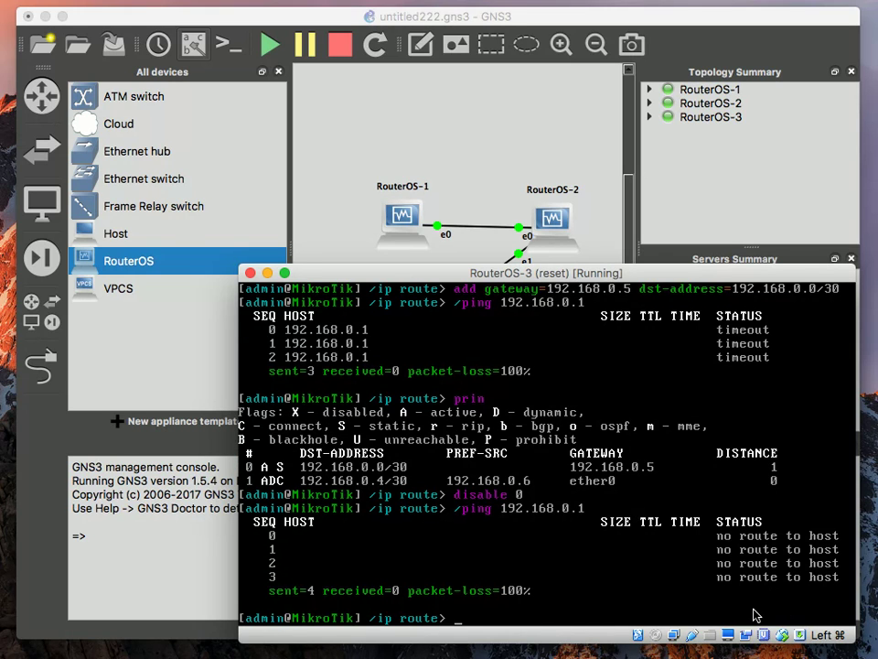
click(752, 608)
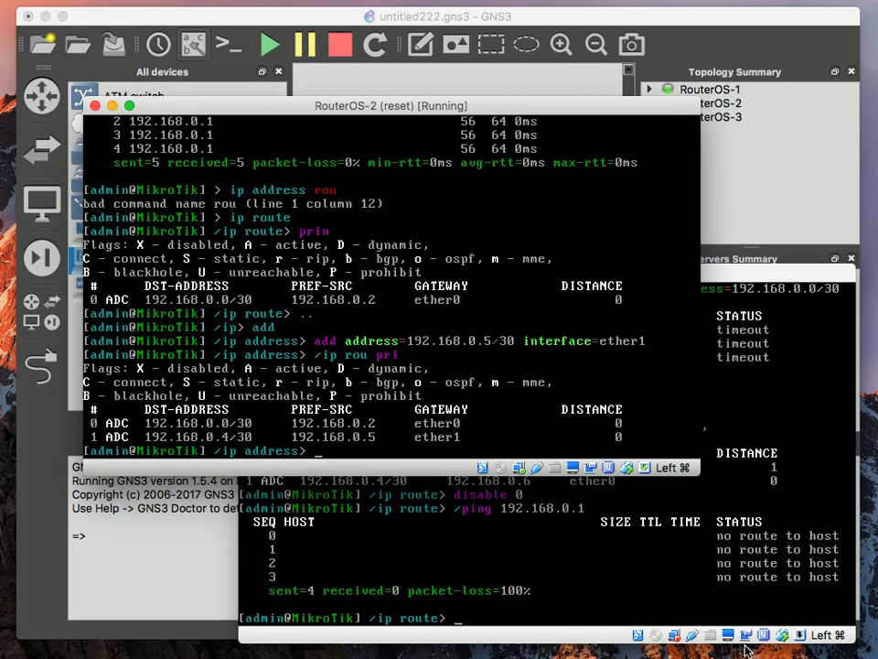
Run '/interface monitor-traffic ether0' on RouterOS-1, then move RouterOS-3's console up-left
click(747, 650)
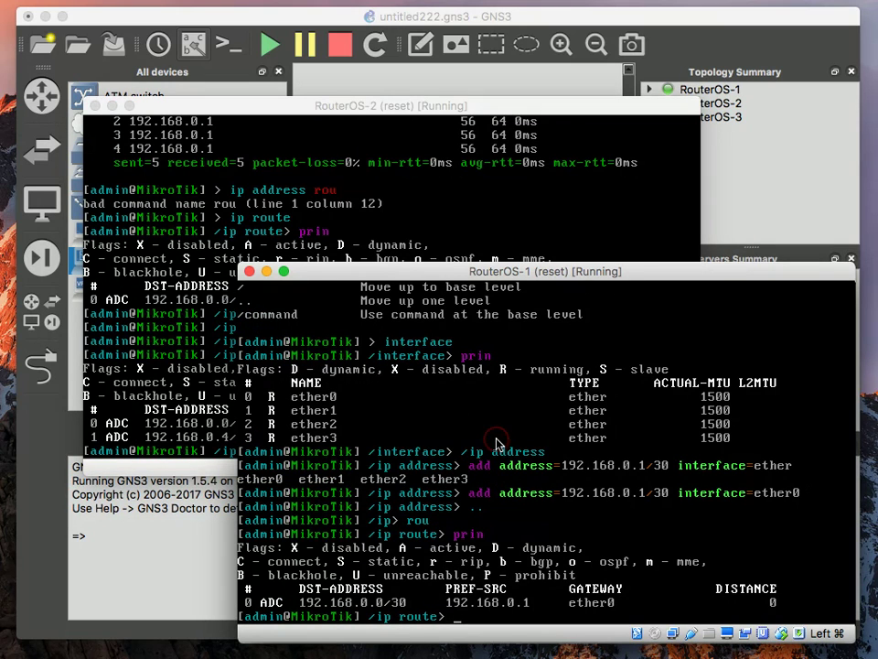
text(/inter mo)
key(Tab)
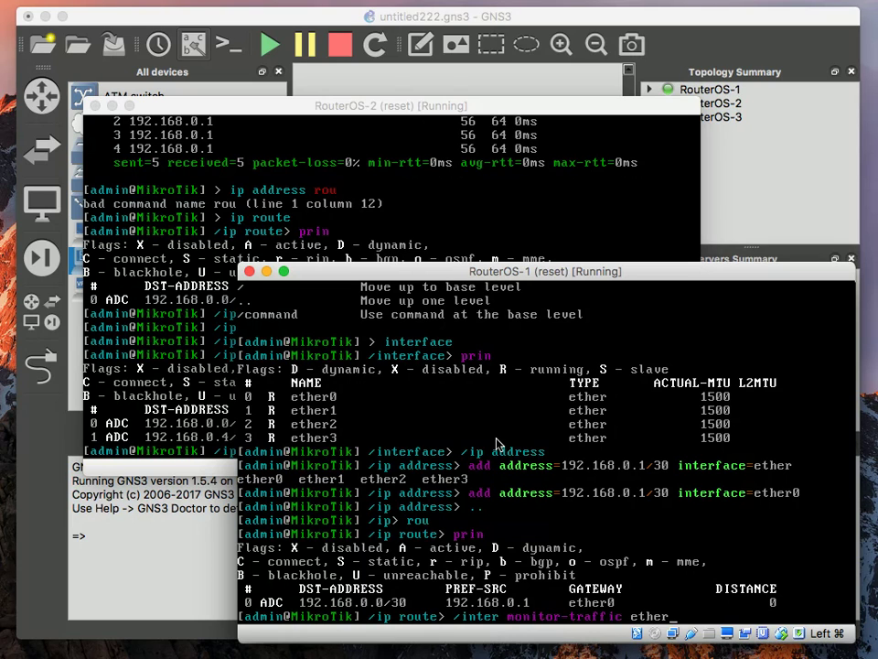
key(Return)
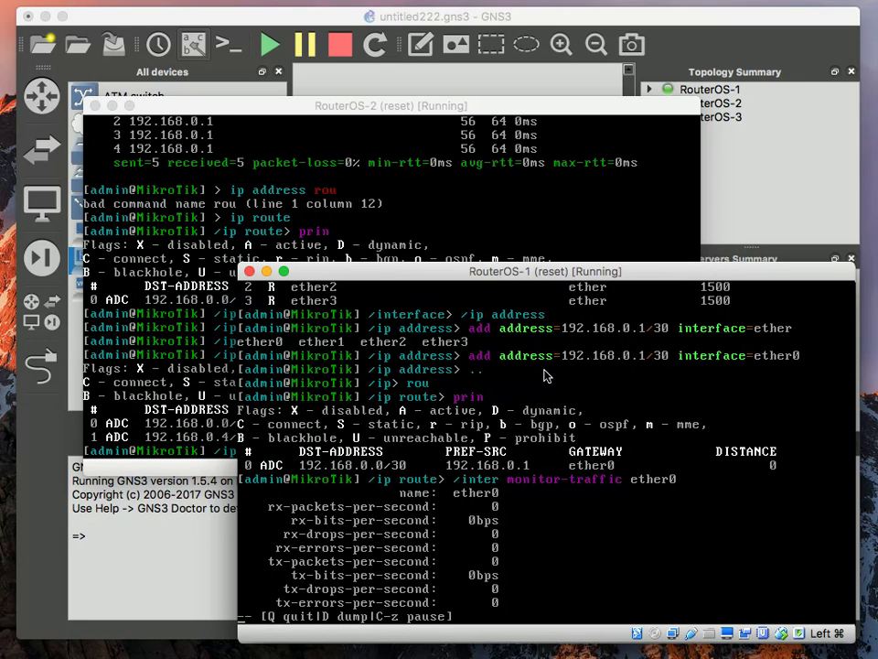
click(712, 641)
drag(549, 274, 329, 18)
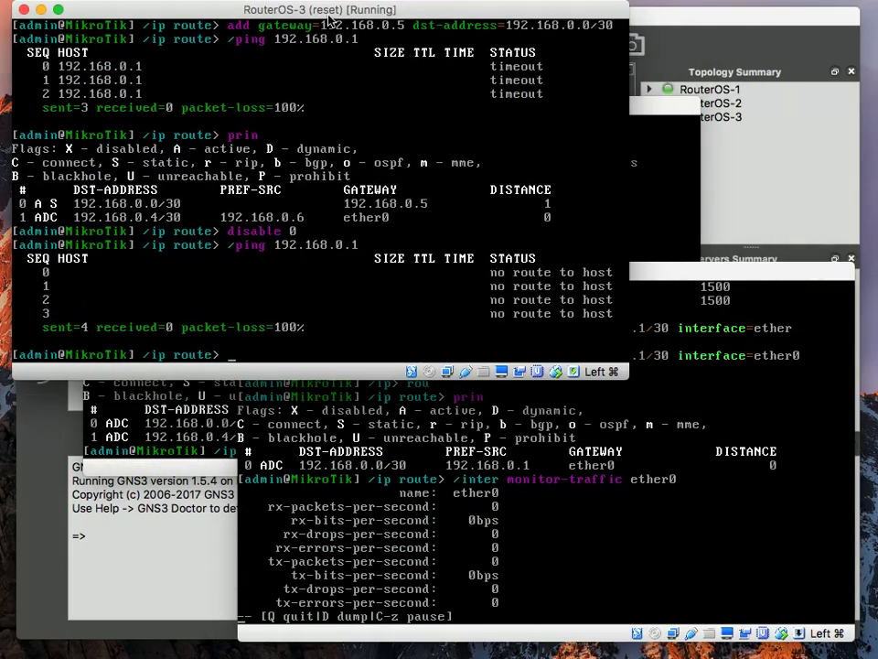
Ping 192.168.0.1 again from RouterOS-3 and stop it after ten timeouts
key(Up)
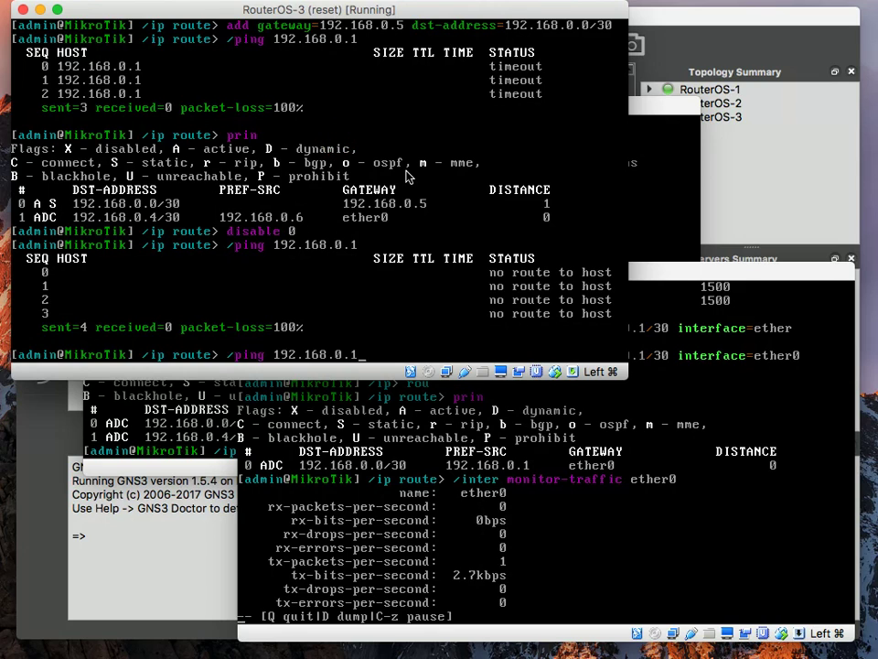
key(Return)
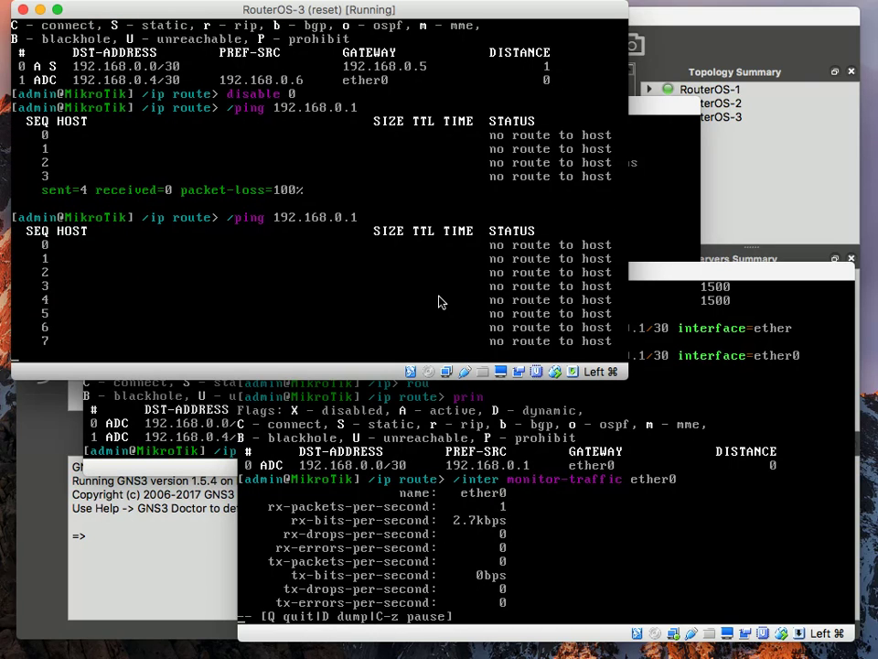
key(ctrl+c)
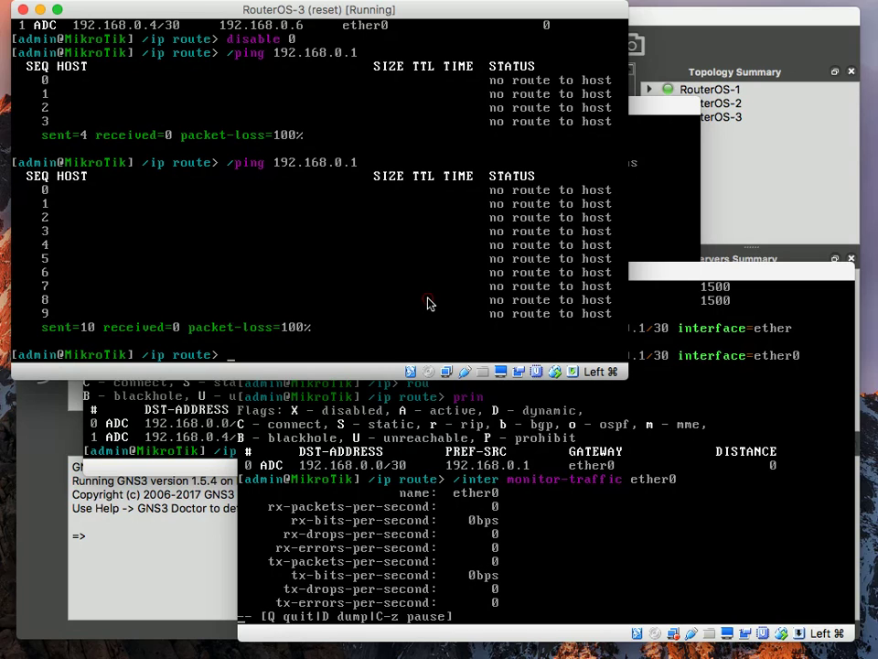
Re-add the static route to 192.168.0.0/30 via 192.168.0.5 and print the route table
key(Up)
key(Up)
key(Down)
key(Up)
key(Up)
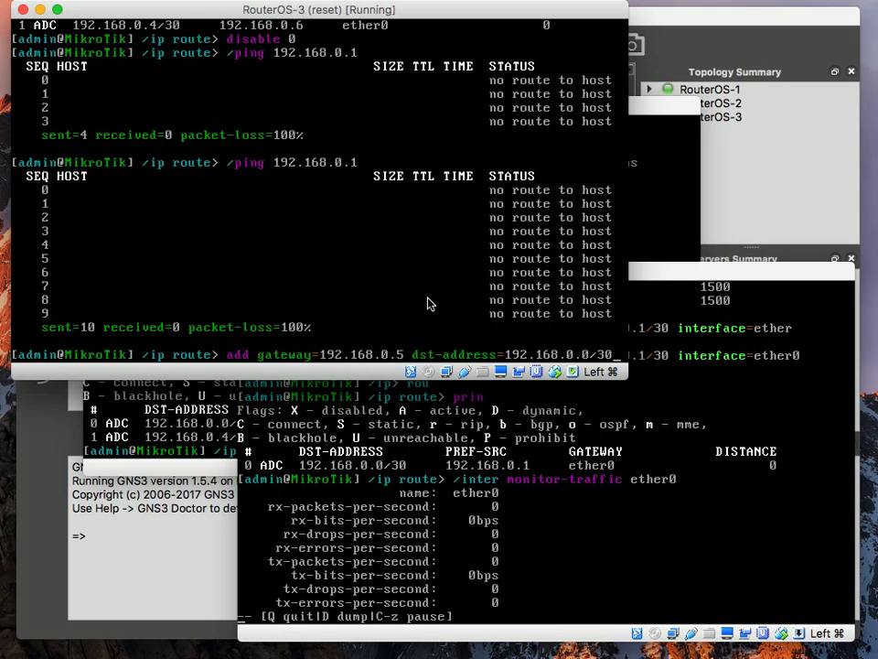
key(Return)
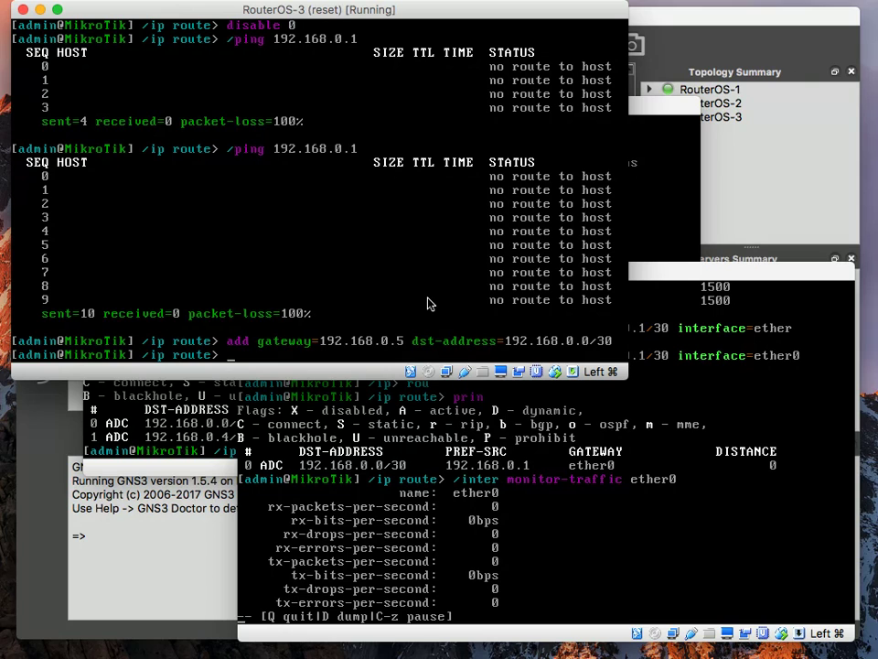
text(prin)
key(Return)
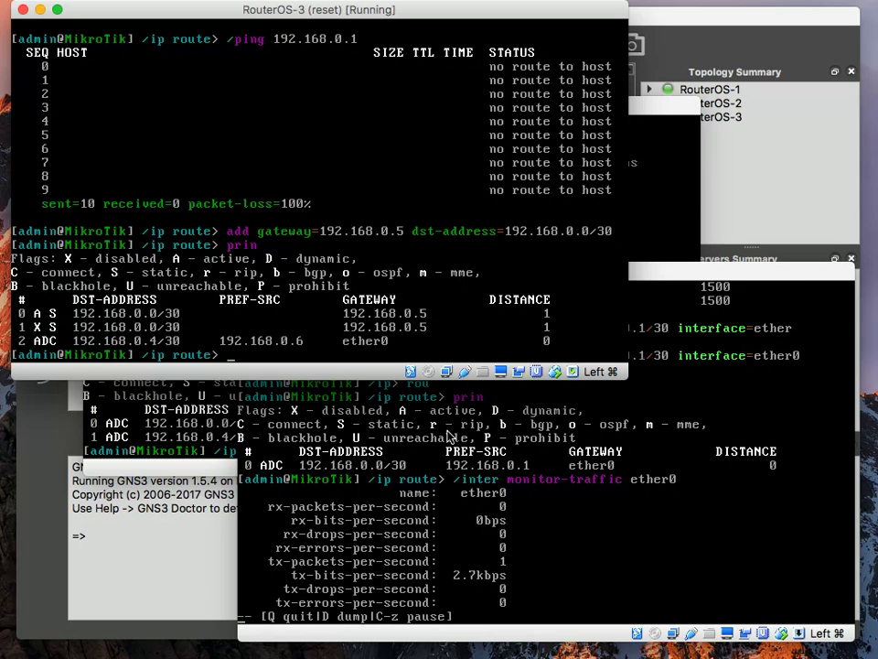
text(prin)
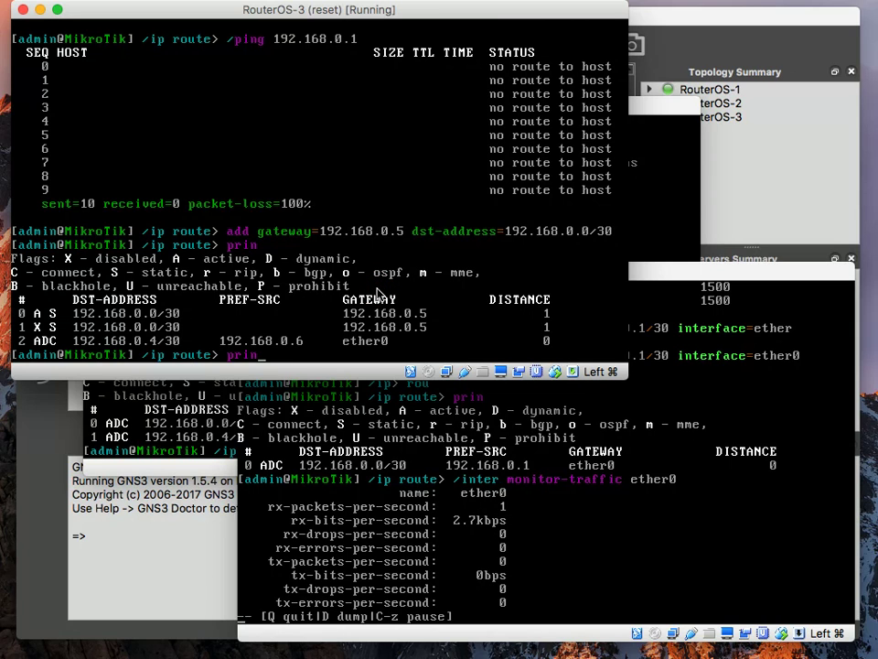
key(Return)
Ping 192.168.0.1 from RouterOS-3 once more; it still times out
text(prin)
key(Up)
key(Up)
key(Up)
key(Up)
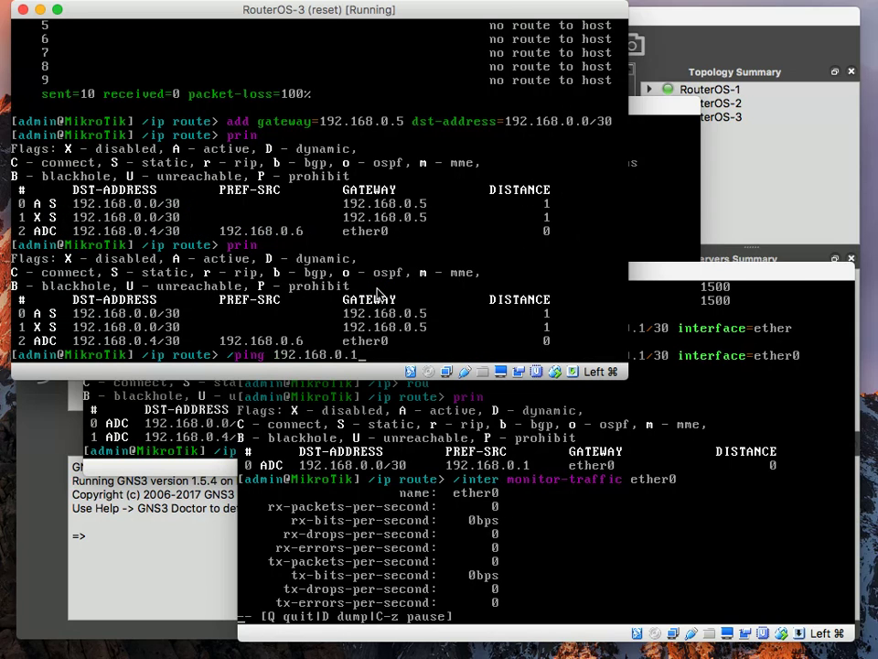
key(Return)
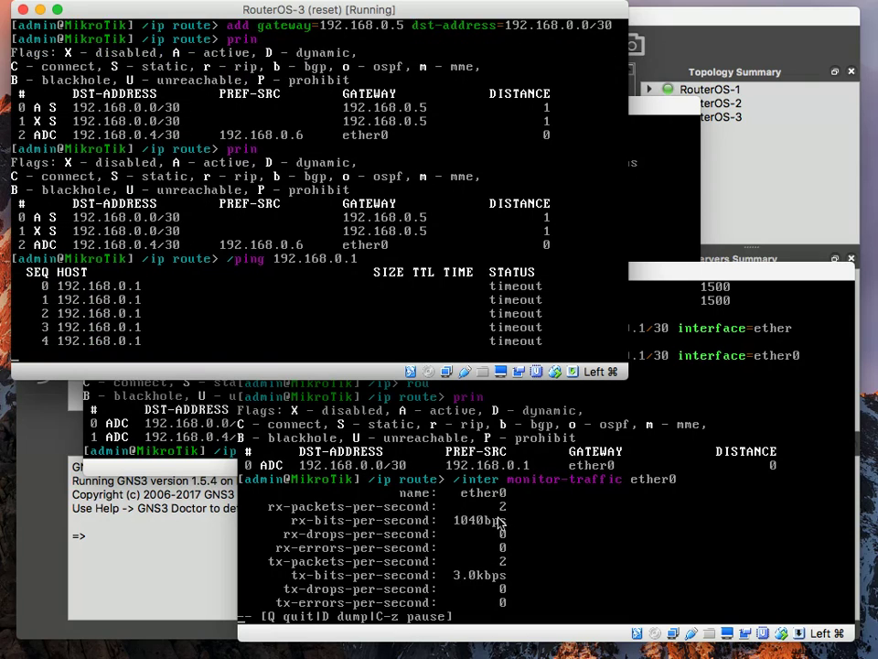
Open RouterOS-1's console from the topology to view its ether0 traffic statistics
click(191, 556)
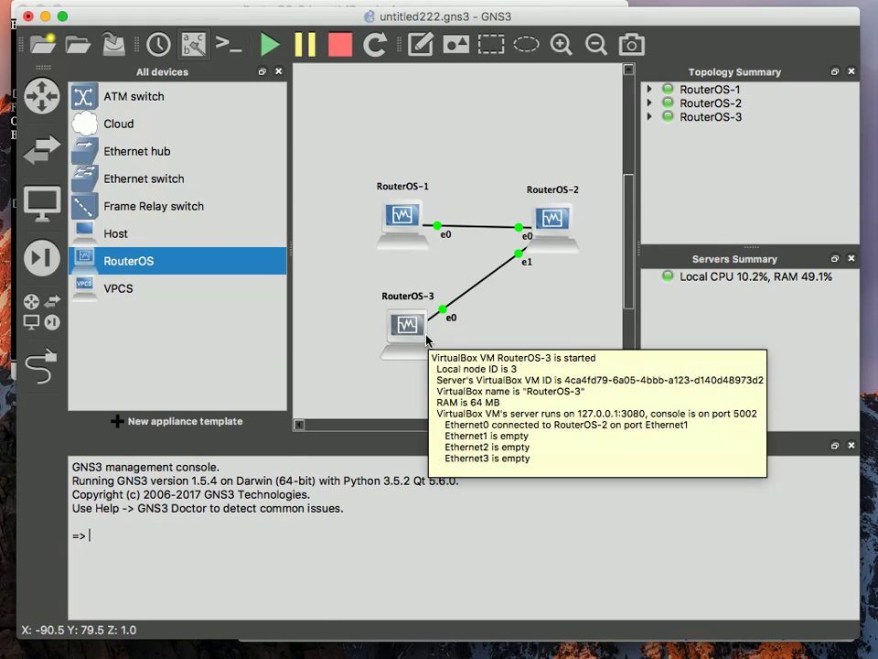
mouse_move(549, 224)
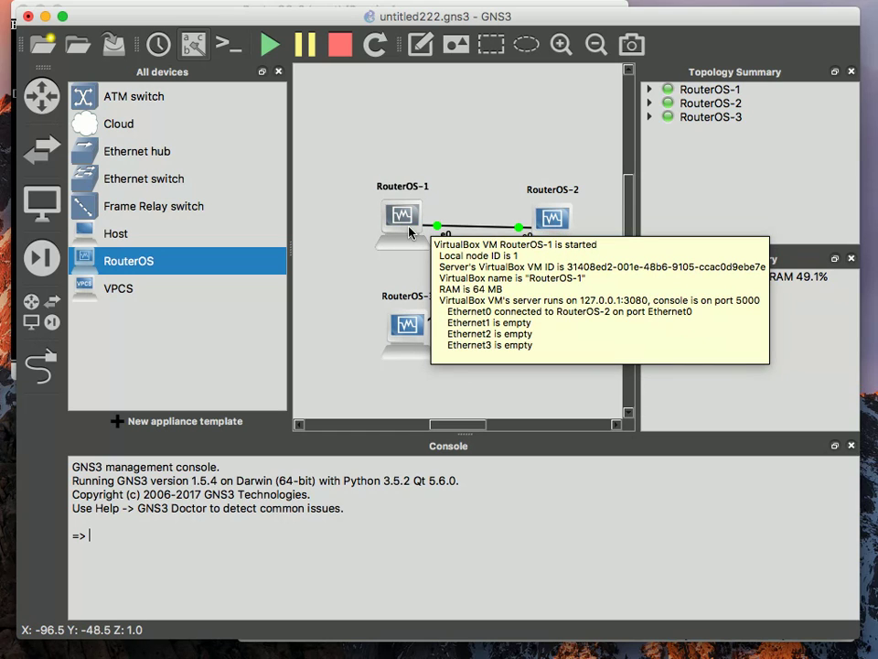
double_click(411, 232)
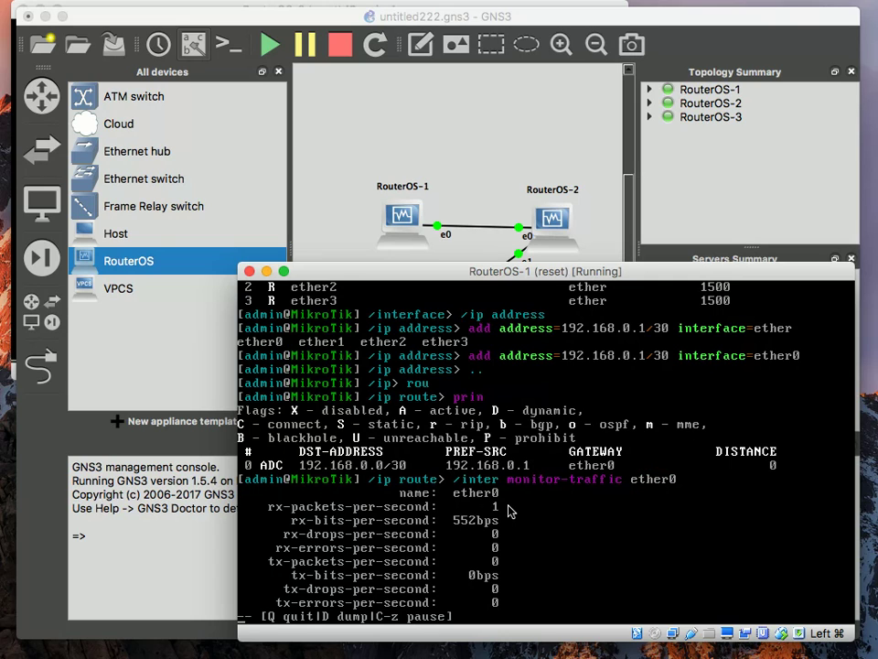
On RouterOS-1, add a static route to 192.168.0.4/30 via gateway 192.168.0.2
text(q)
text(pr)
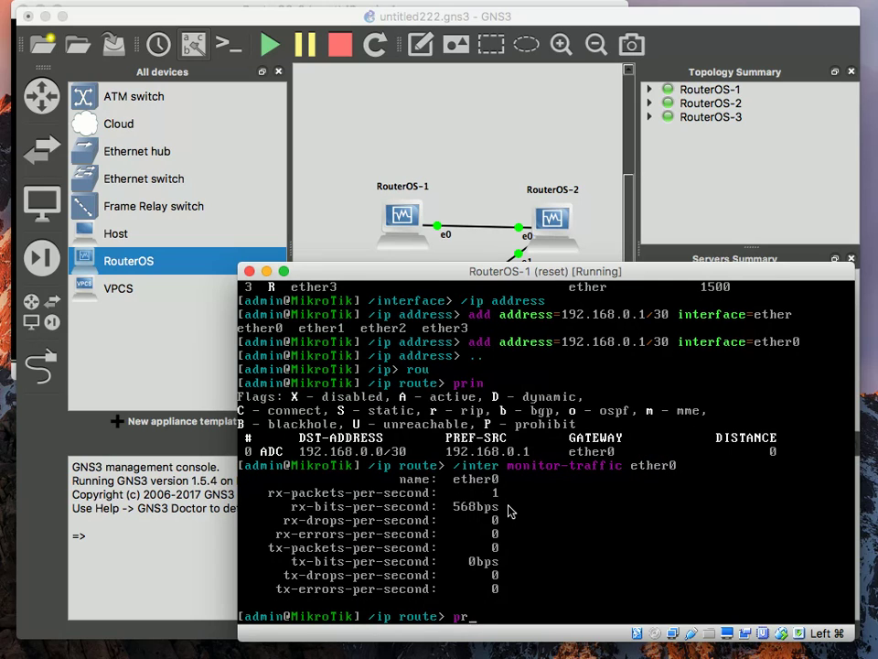
text(in)
key(Return)
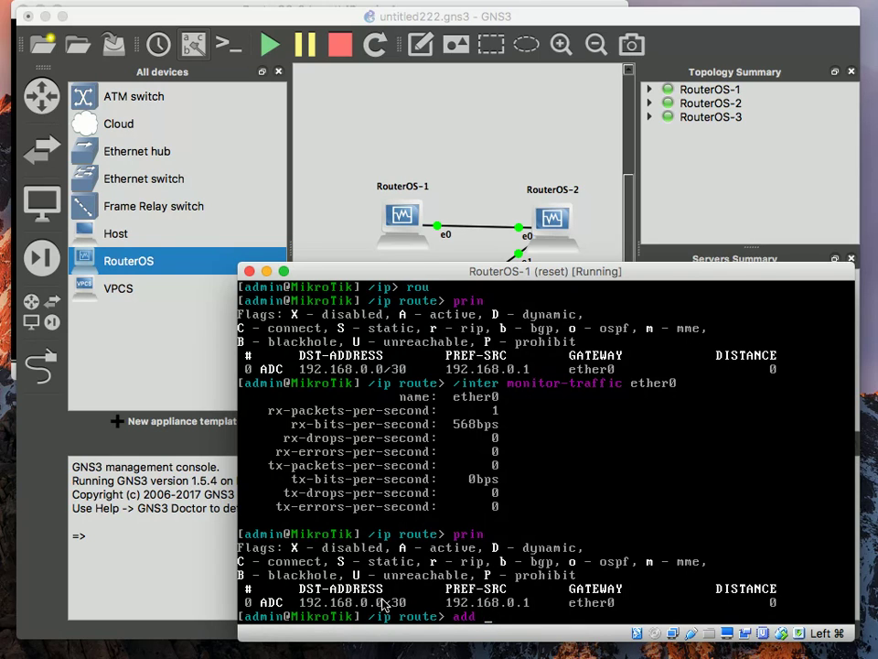
text(ateway=192.168.0.2)
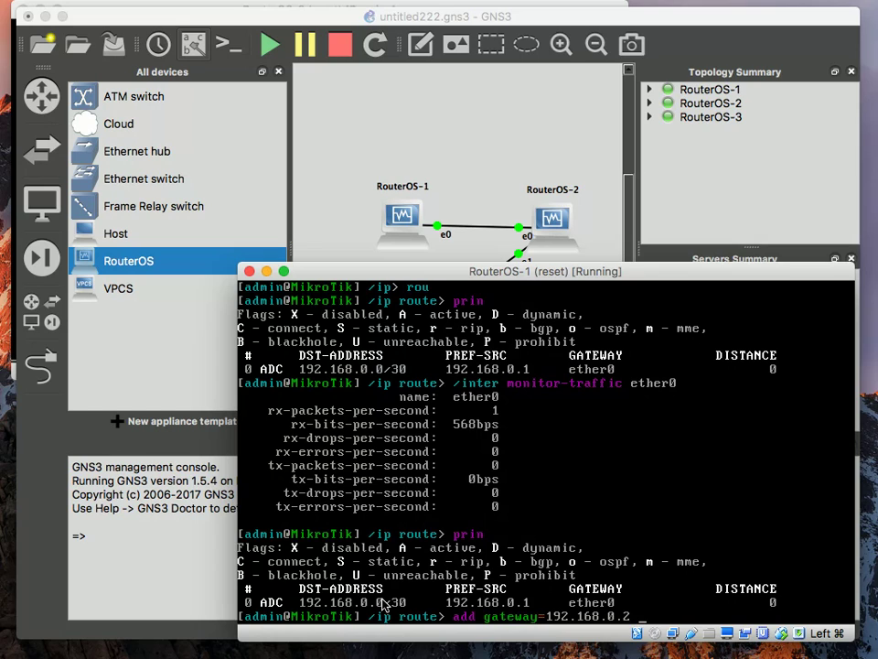
text( dst)
key(Tab)
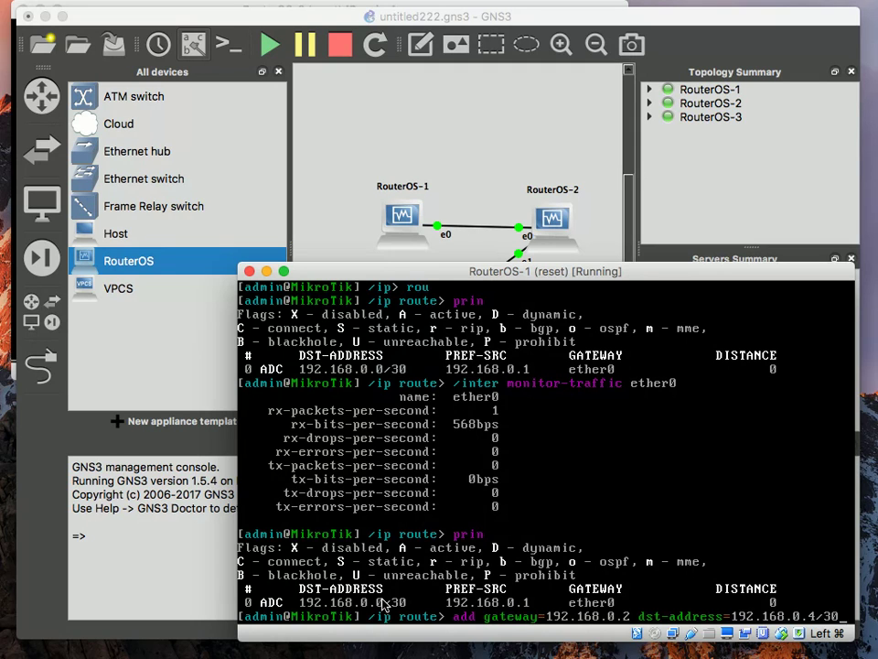
text(192.168.0.4/30)
key(Return)
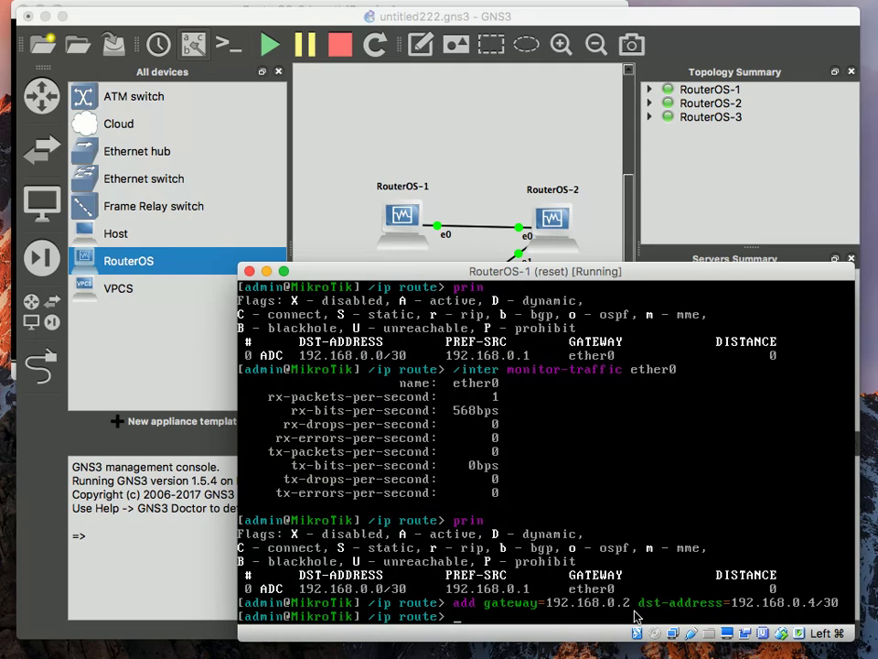
key(super+grave)
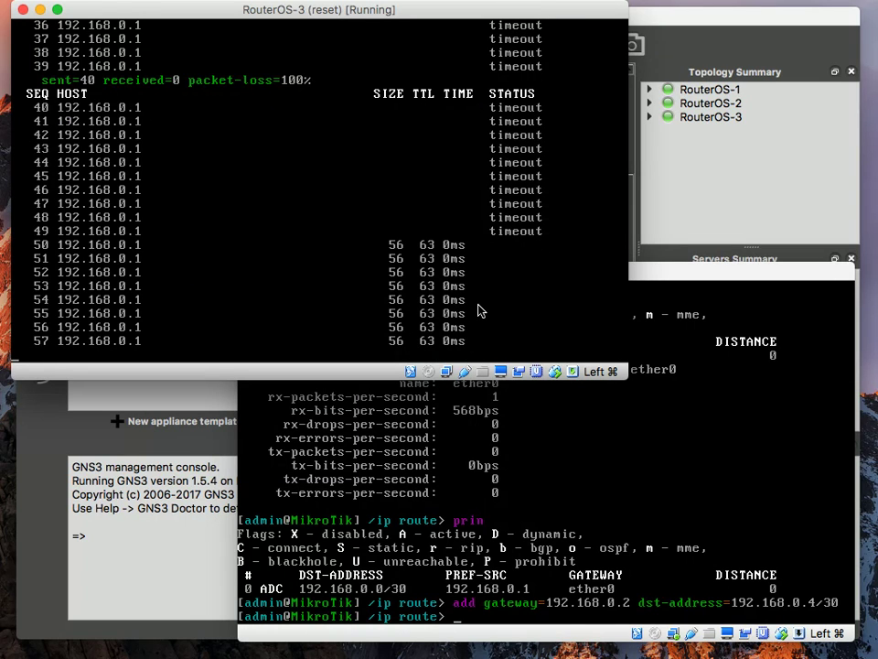
Restart the ether0 traffic monitor on RouterOS-1
click(659, 528)
text(prin)
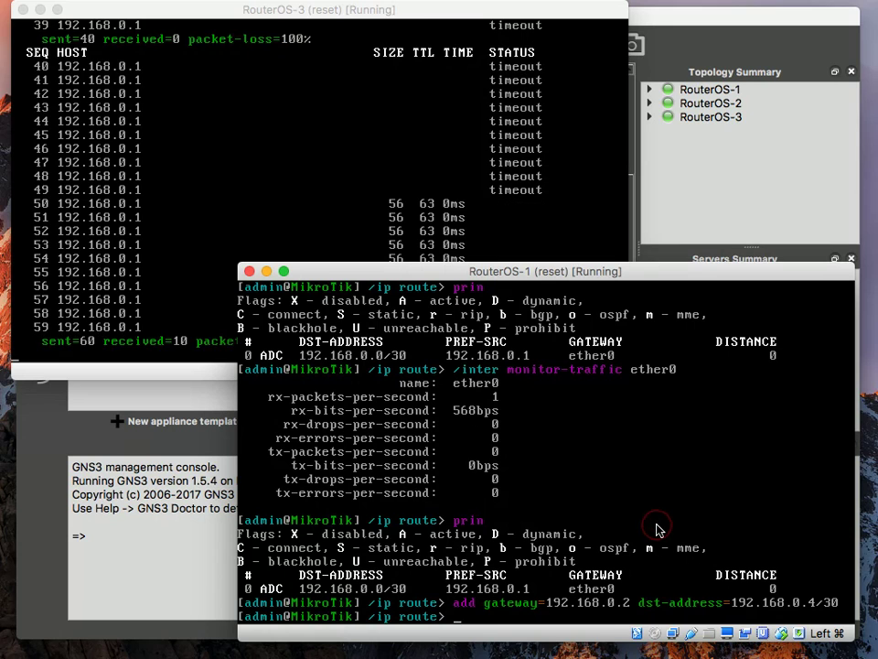
key(Up)
key(Up)
key(Up)
key(Return)
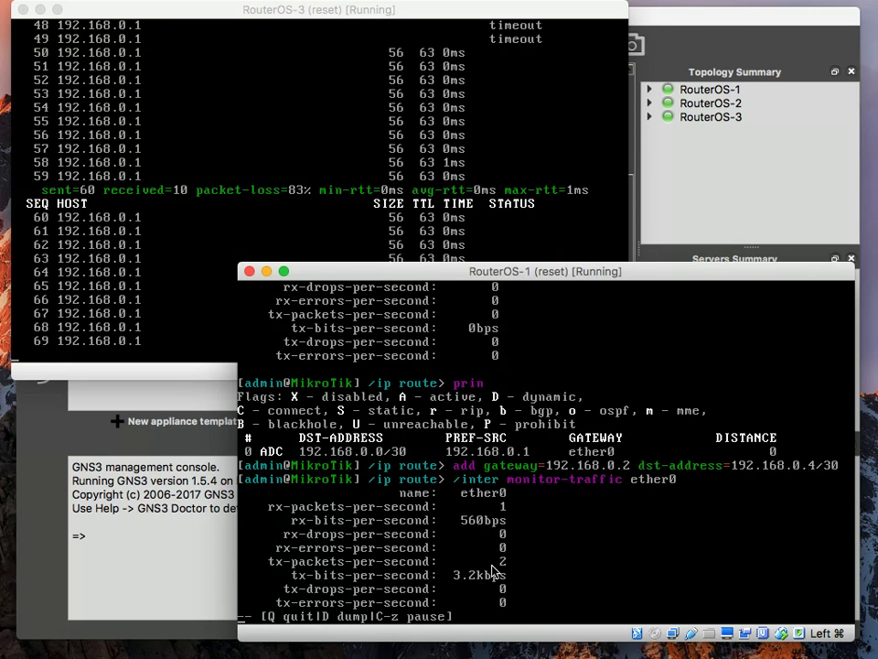
Stop RouterOS-3's successful ping to 192.168.0.1 and return to the GNS3 topology
click(393, 257)
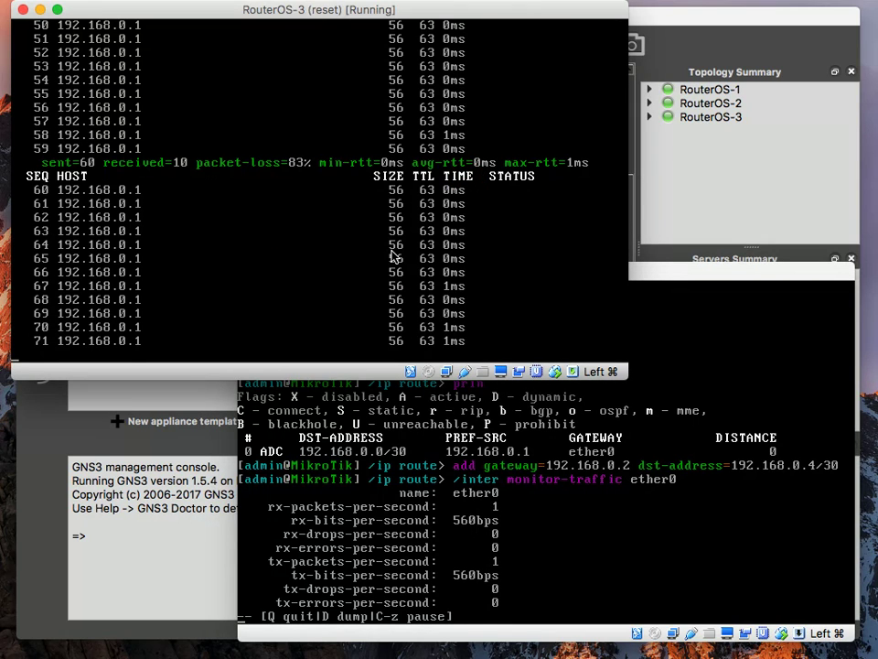
key(ctrl+c)
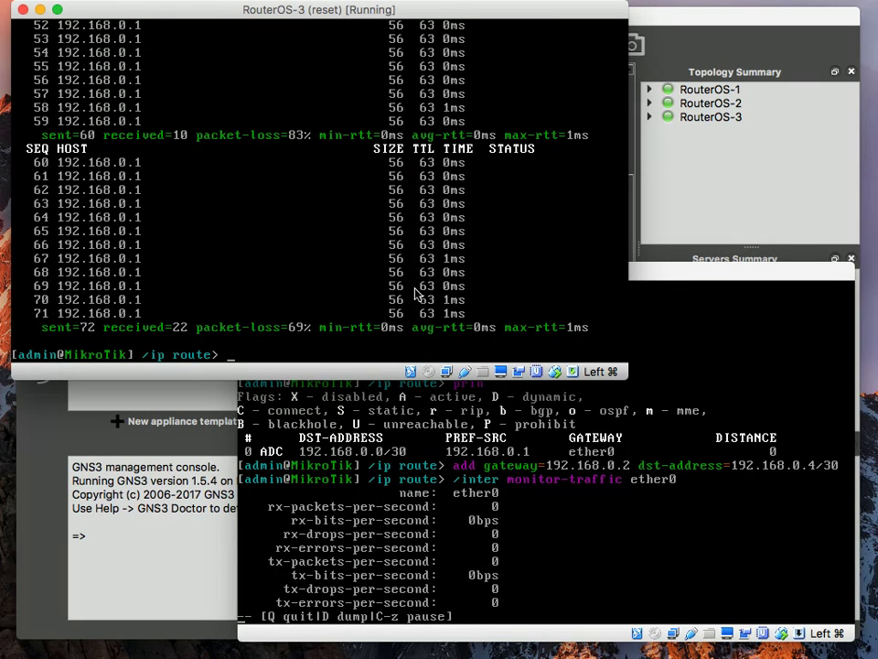
click(181, 593)
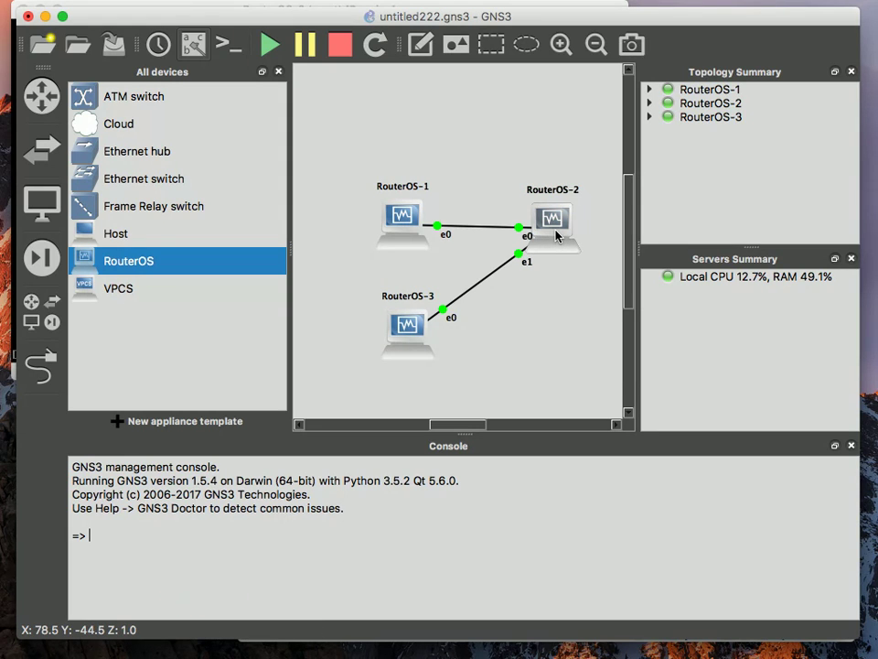
Switch to RouterOS-2's console and print its /ip route table
mouse_move(556, 236)
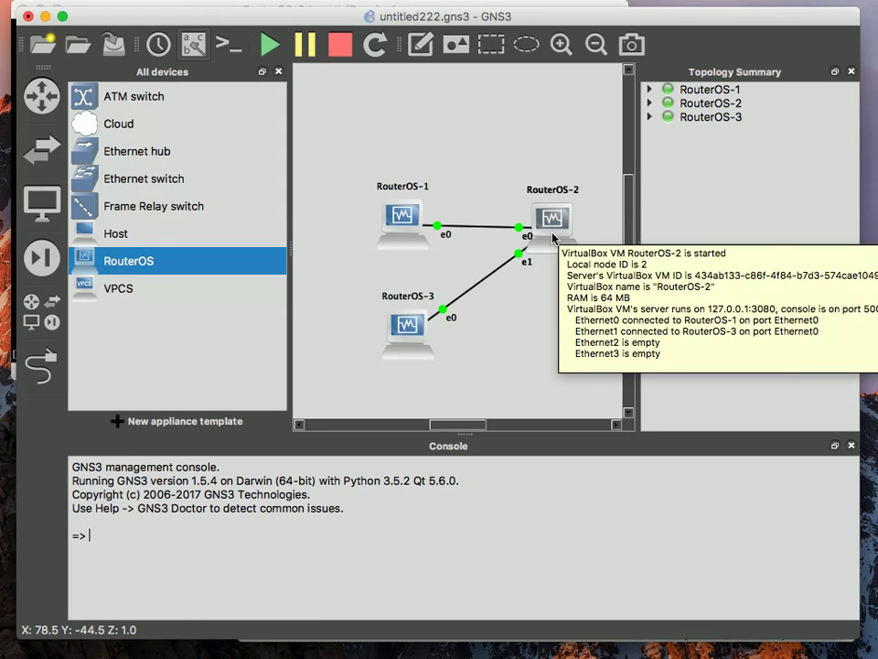
click(679, 645)
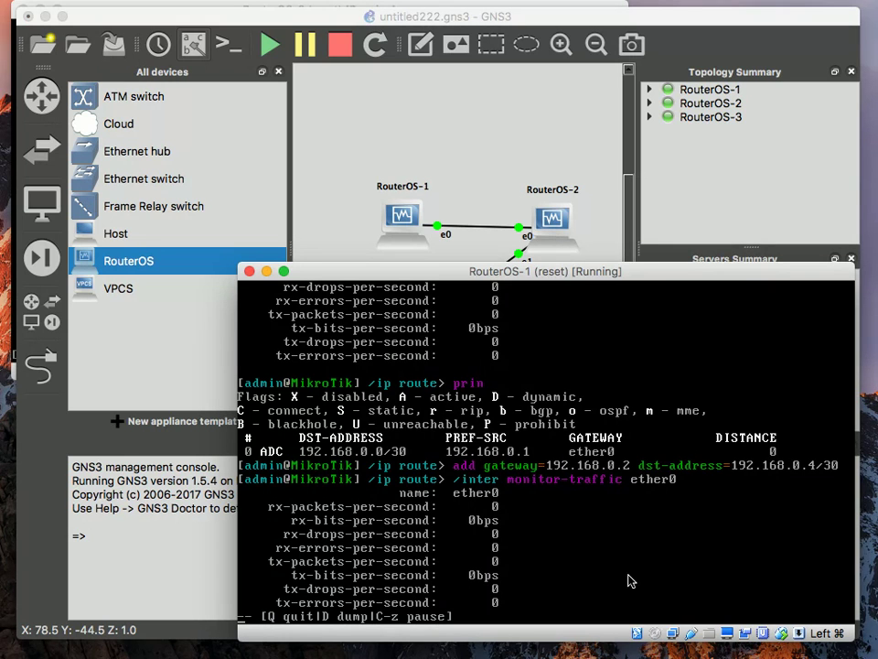
click(748, 638)
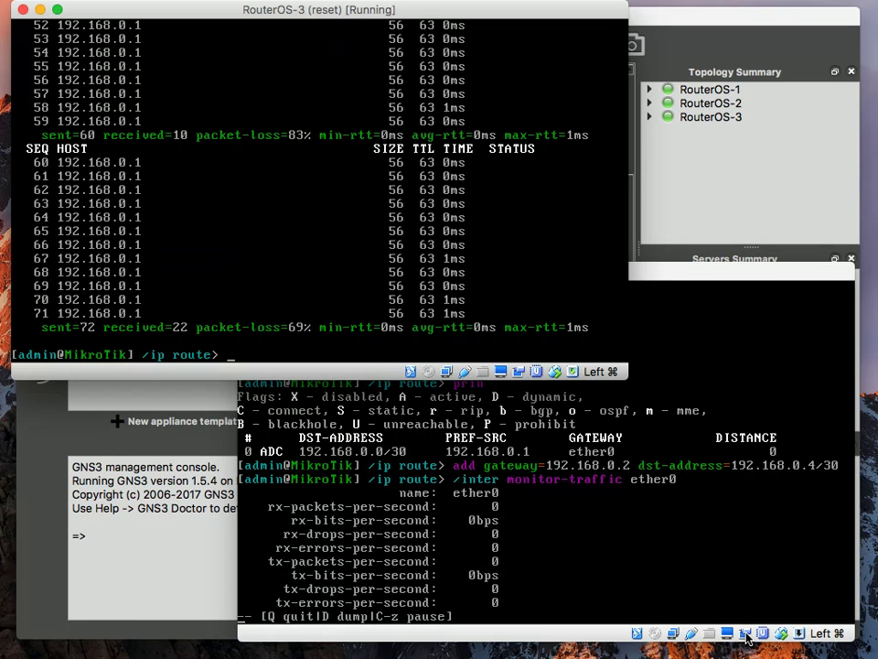
key(super+Tab)
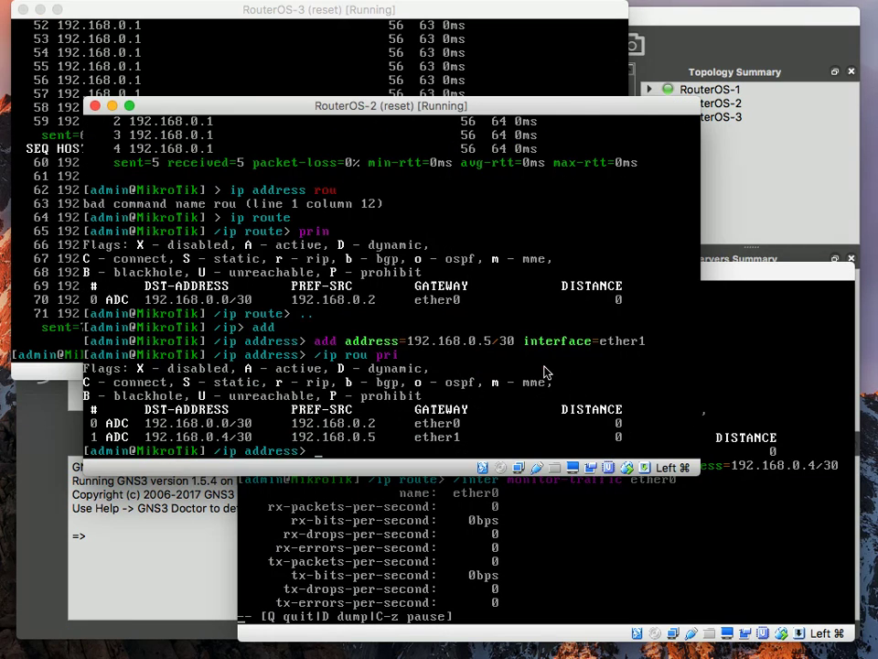
click(547, 368)
text(..)
key(Return)
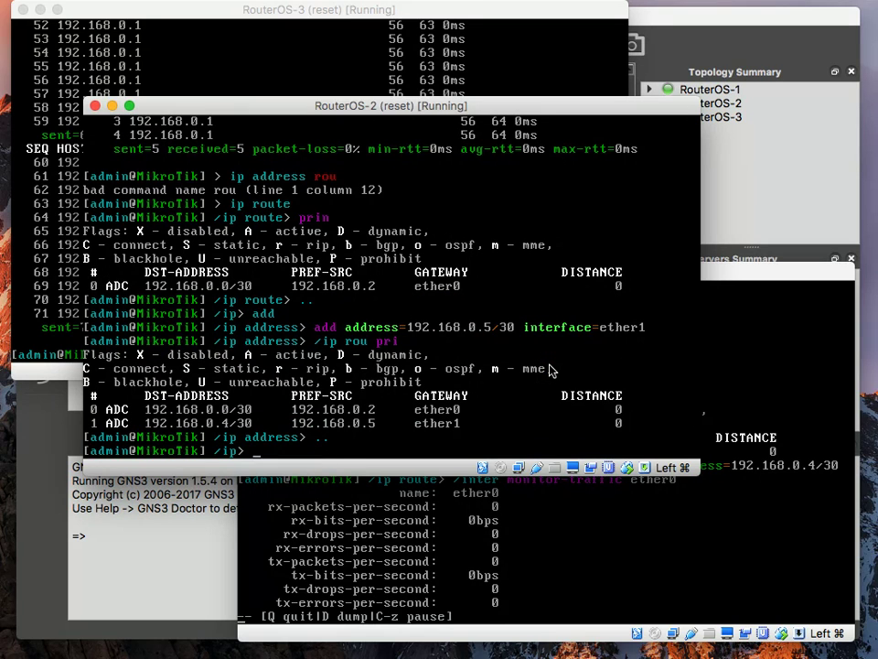
text(route)
key(Return)
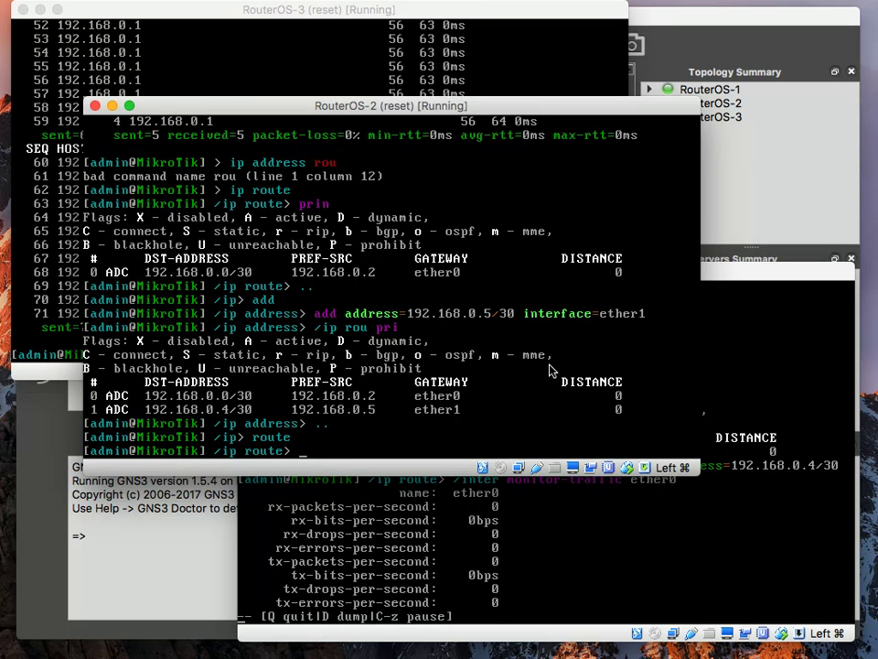
text(prin)
key(Return)
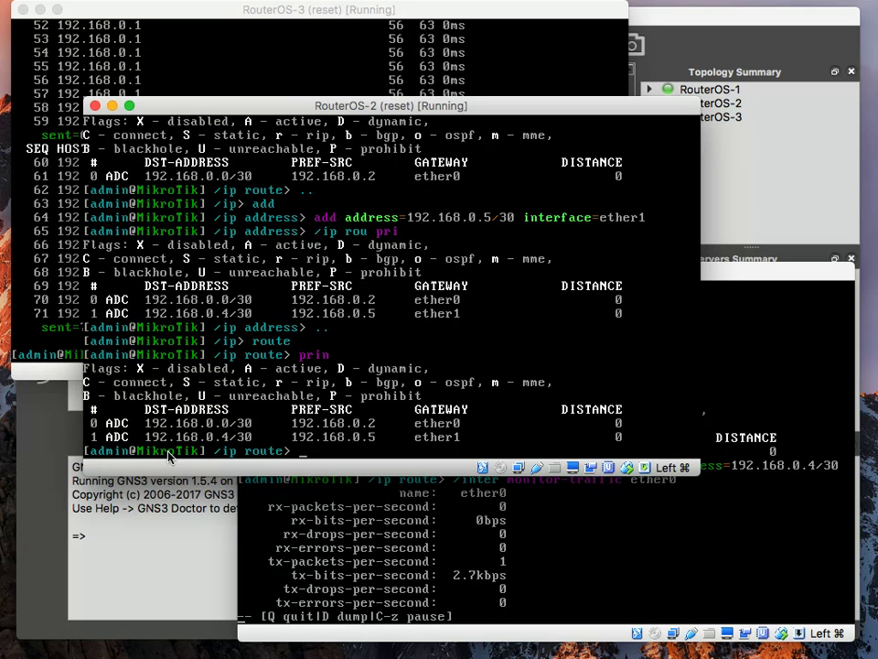
Bring the GNS3 topology canvas forward and clear the RouterOS-2 selection
click(121, 562)
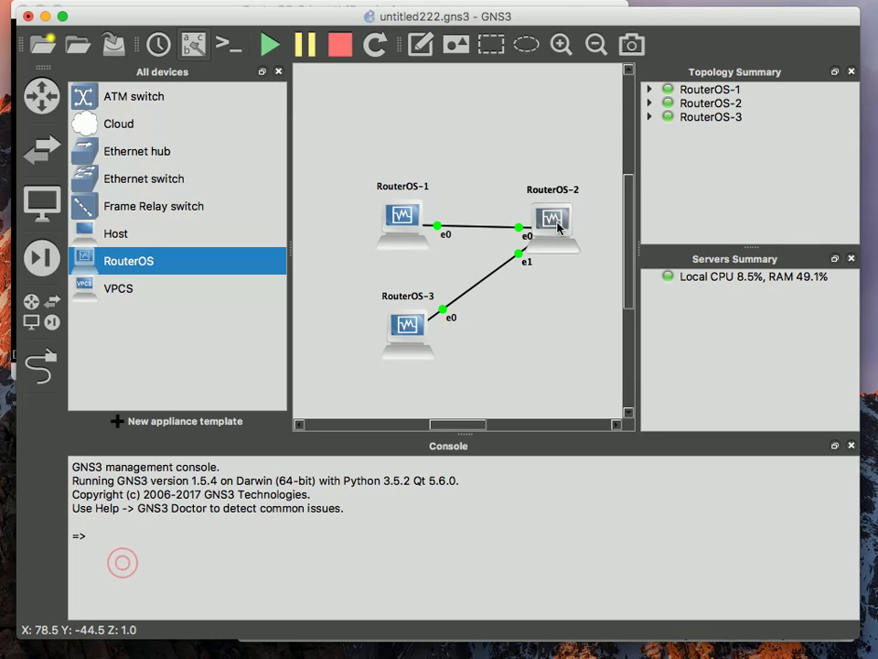
click(551, 309)
drag(600, 179, 508, 270)
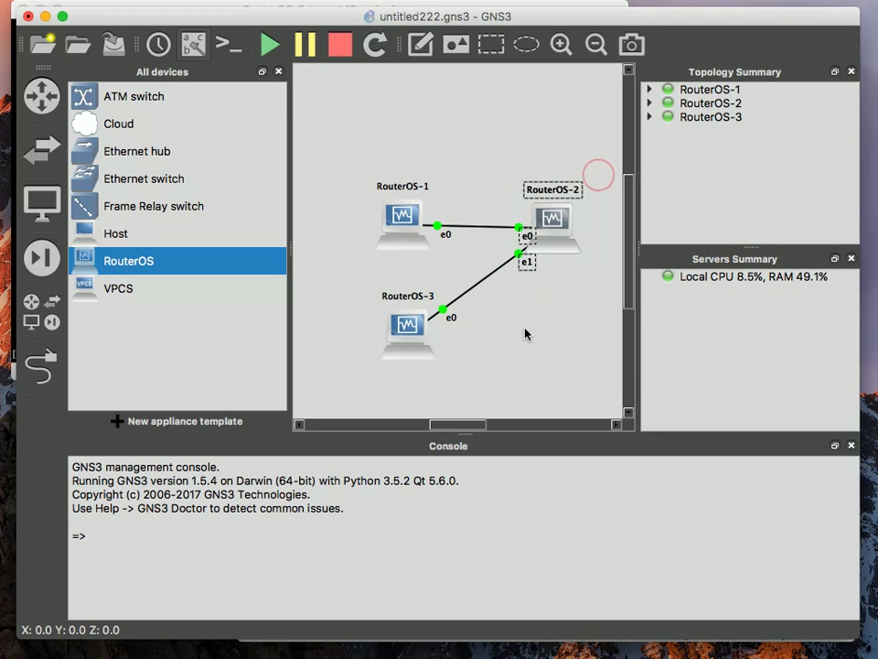
click(524, 329)
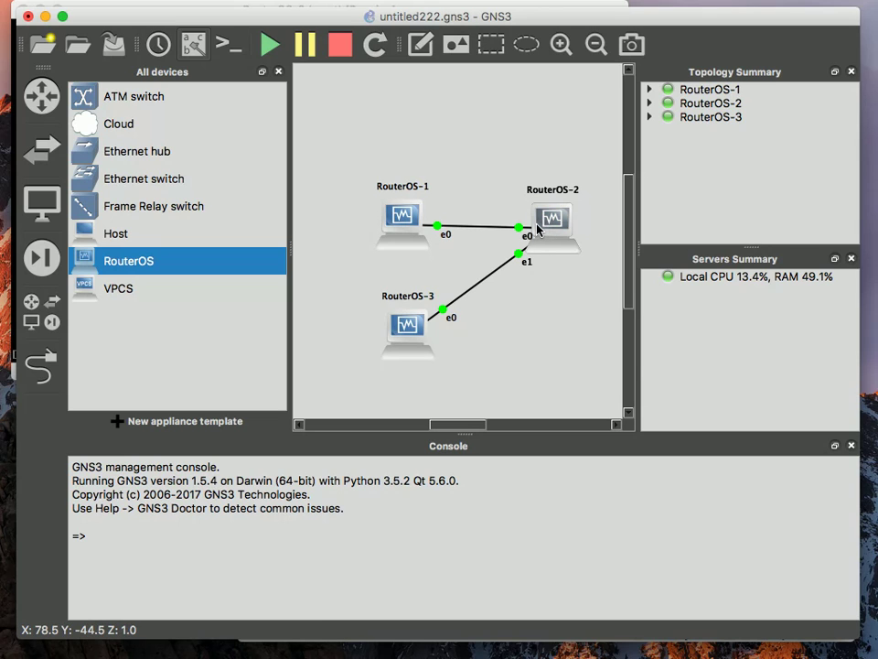
mouse_move(537, 229)
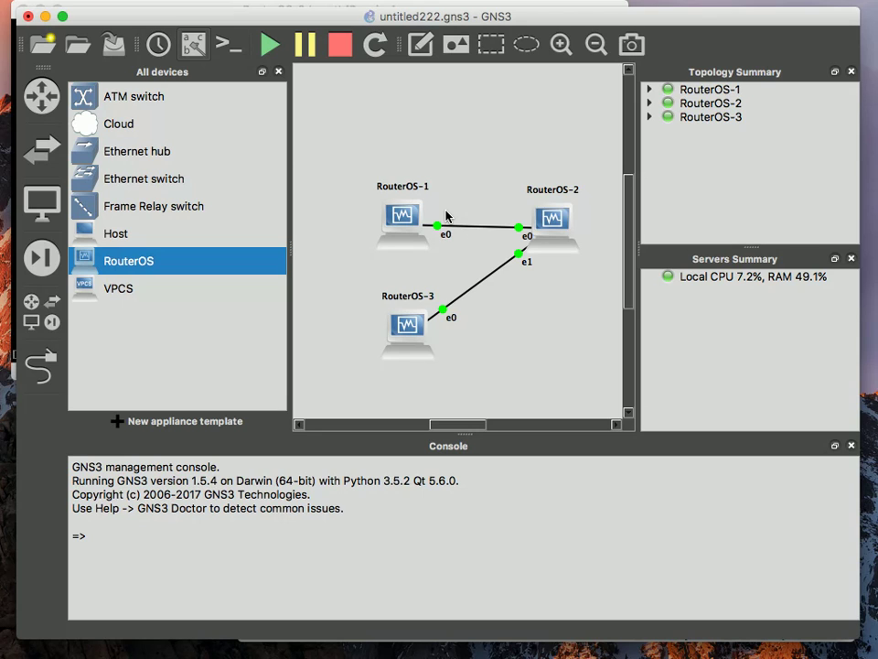
mouse_move(427, 249)
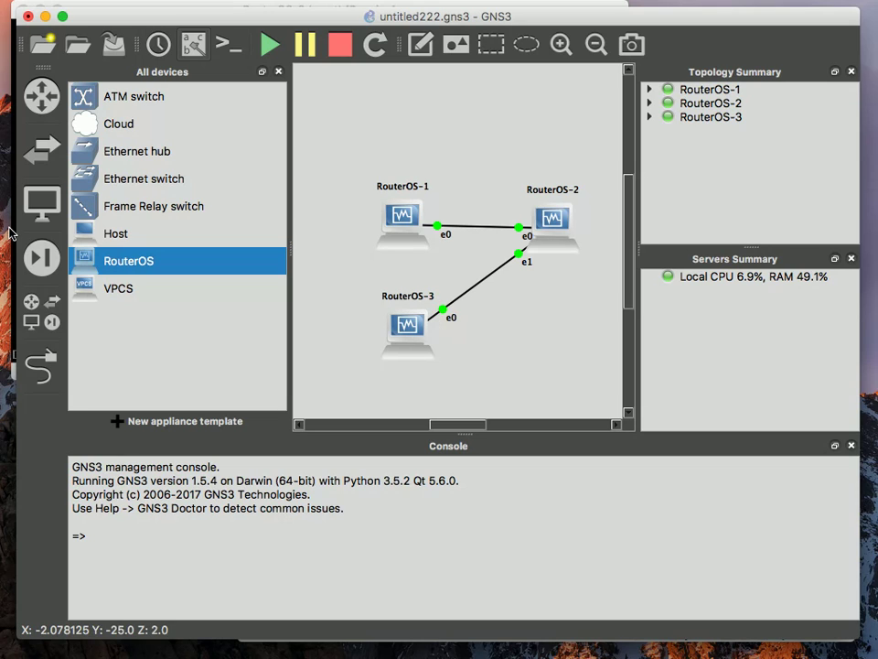
Place RouterOS-4 on the canvas and link RouterOS-1 e1 to RouterOS-4 e0
drag(119, 263, 341, 291)
click(41, 366)
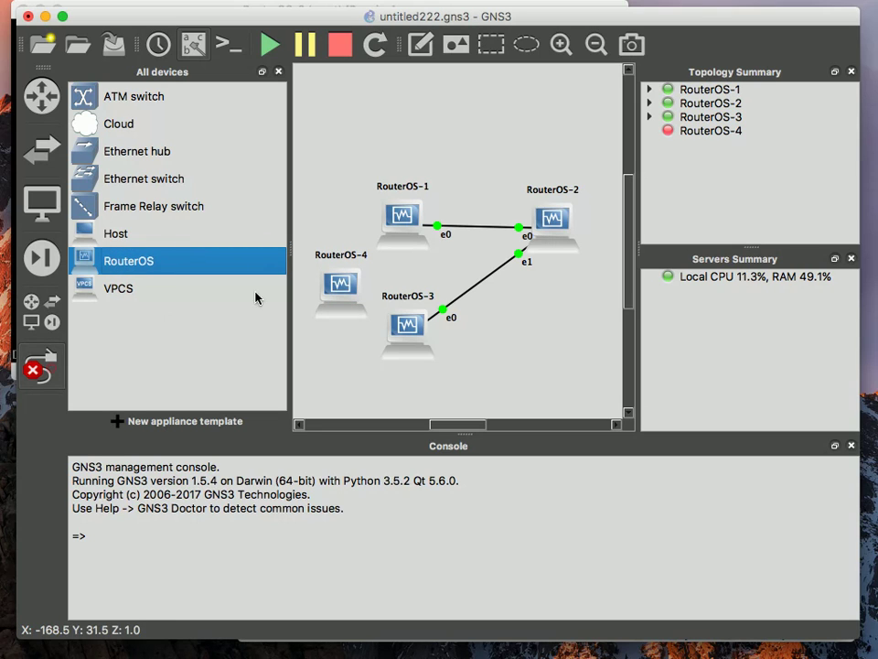
click(409, 242)
click(414, 272)
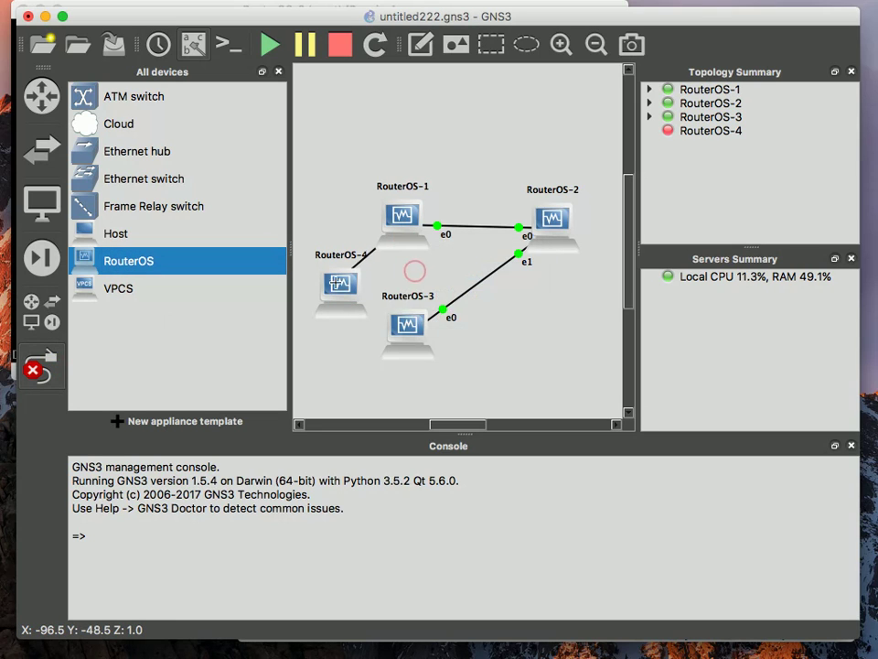
click(340, 287)
click(351, 294)
Link RouterOS-4 e1 to RouterOS-3 e1 and start RouterOS-4
click(348, 300)
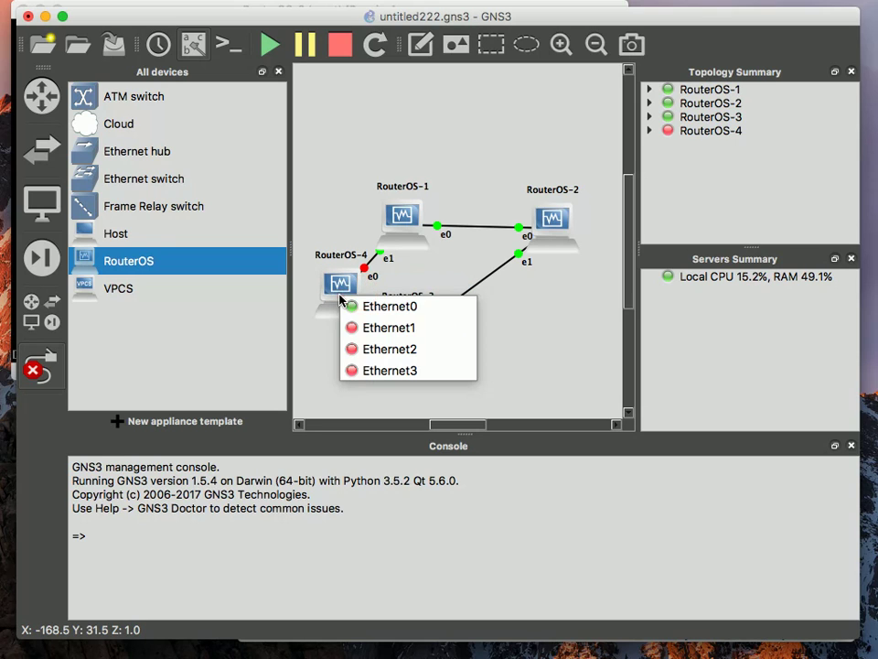
click(350, 326)
click(409, 339)
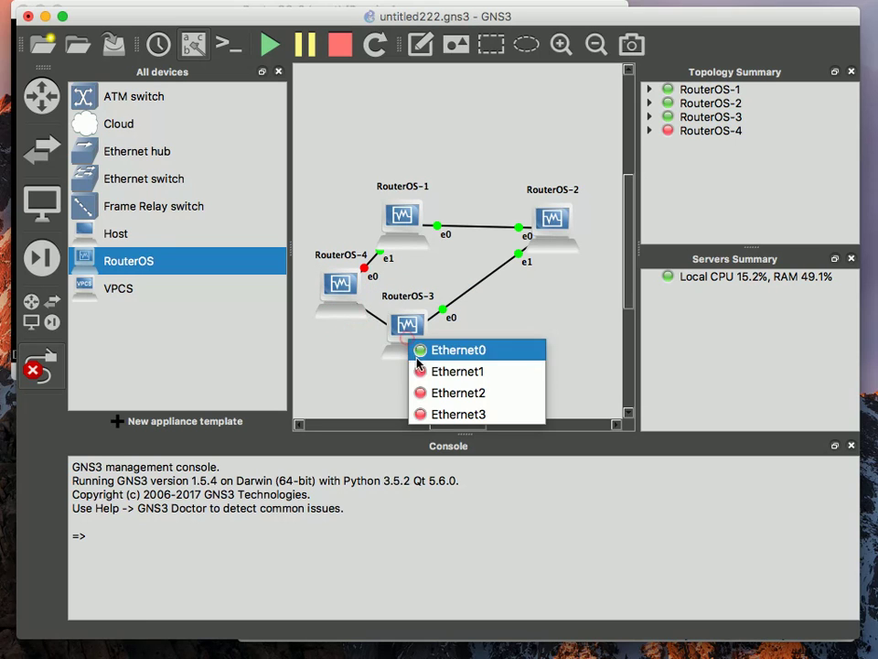
click(420, 368)
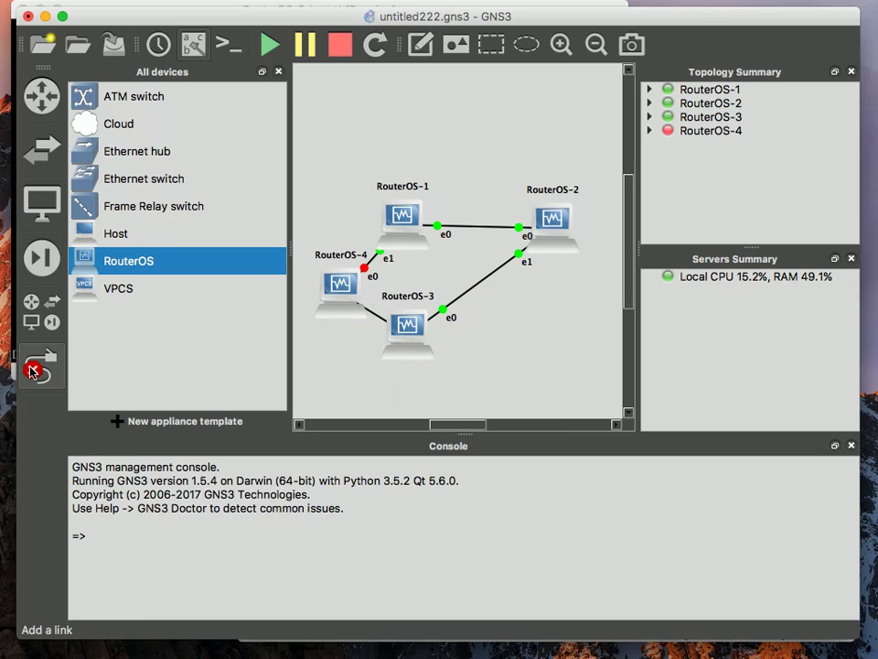
click(40, 365)
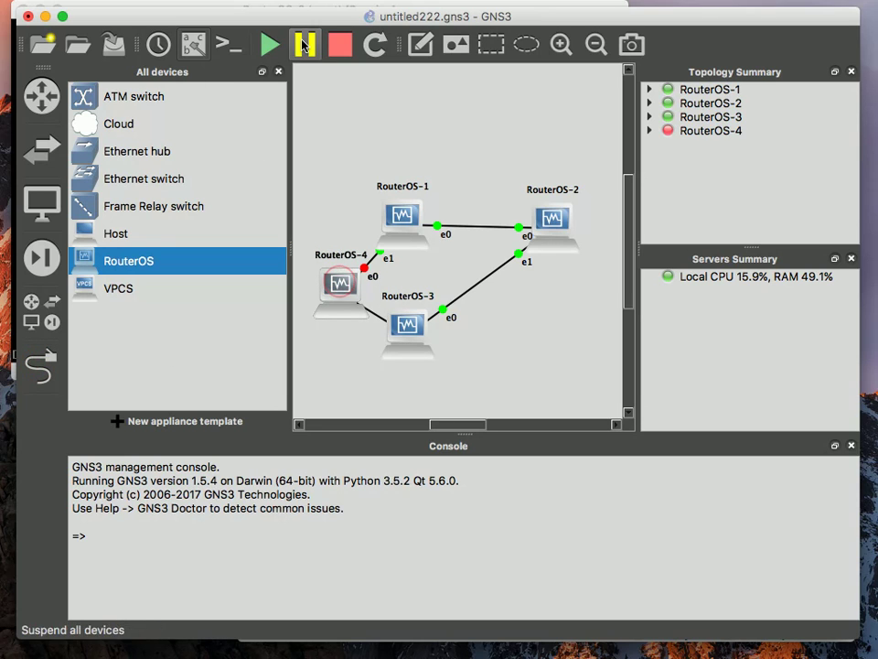
click(268, 47)
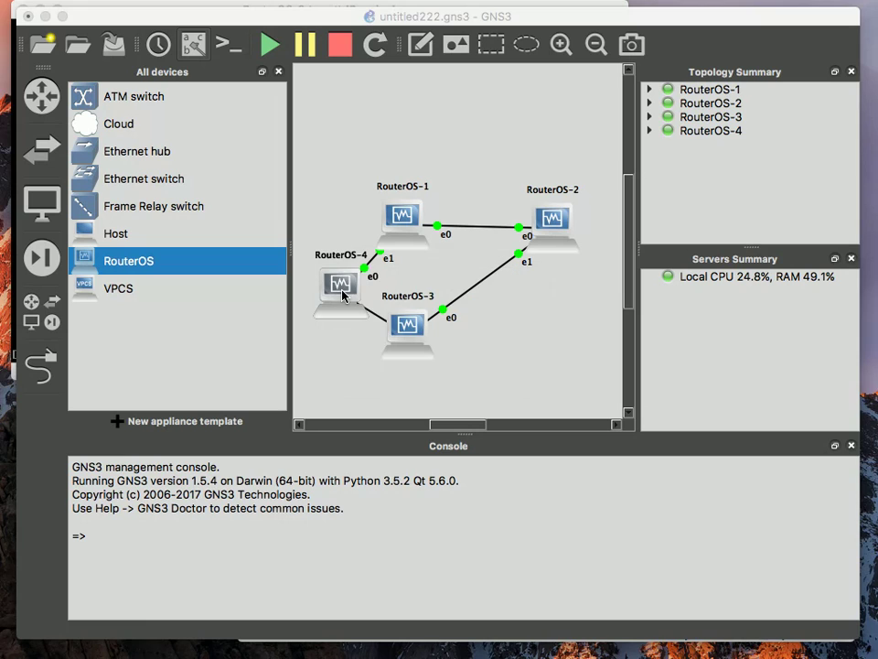
Reposition RouterOS-4, RouterOS-2 and RouterOS-3, with RouterOS-3 at the bottom, to form a diamond
drag(342, 291, 333, 281)
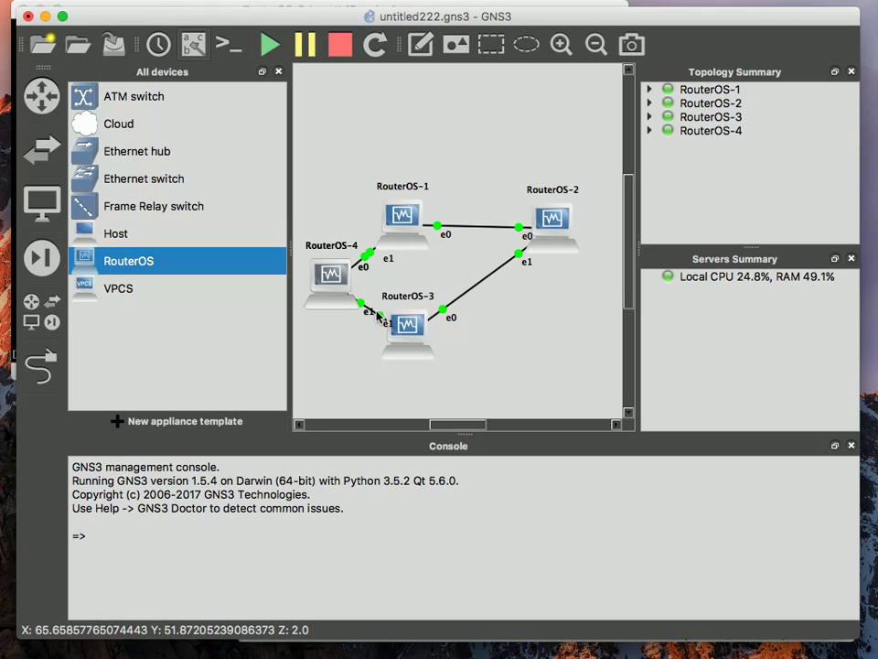
drag(411, 337, 404, 370)
drag(565, 239, 557, 281)
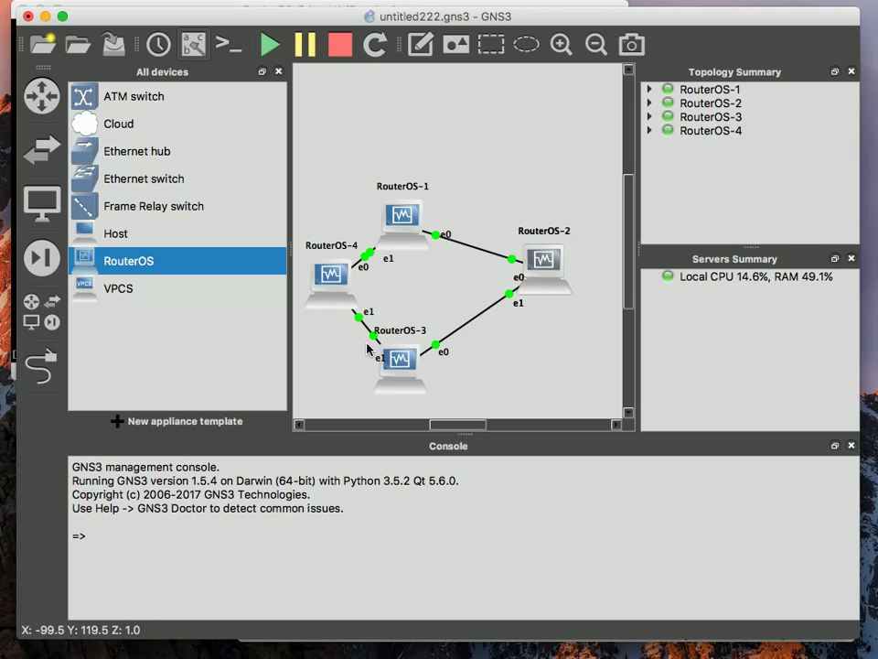
click(529, 332)
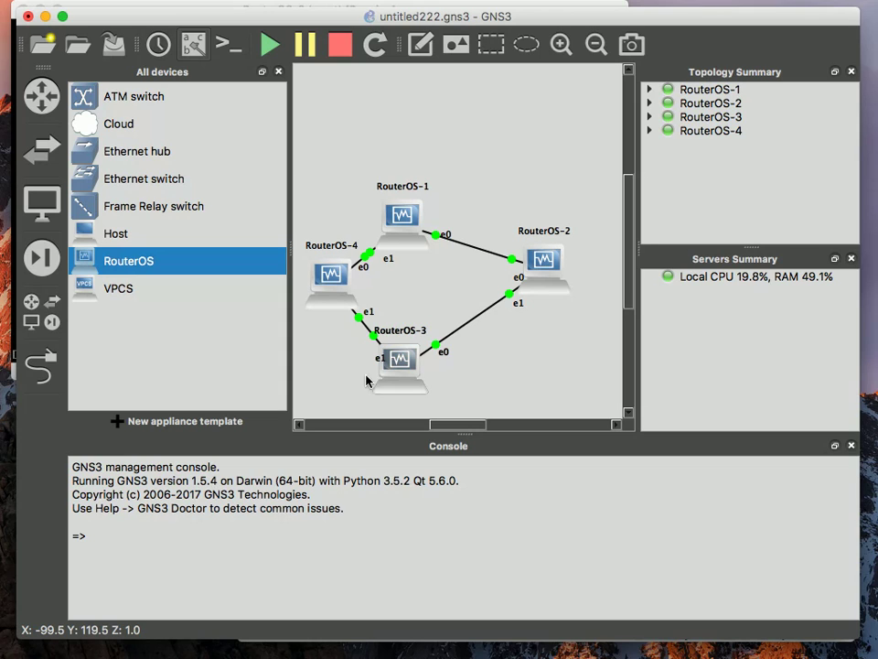
drag(400, 362, 433, 375)
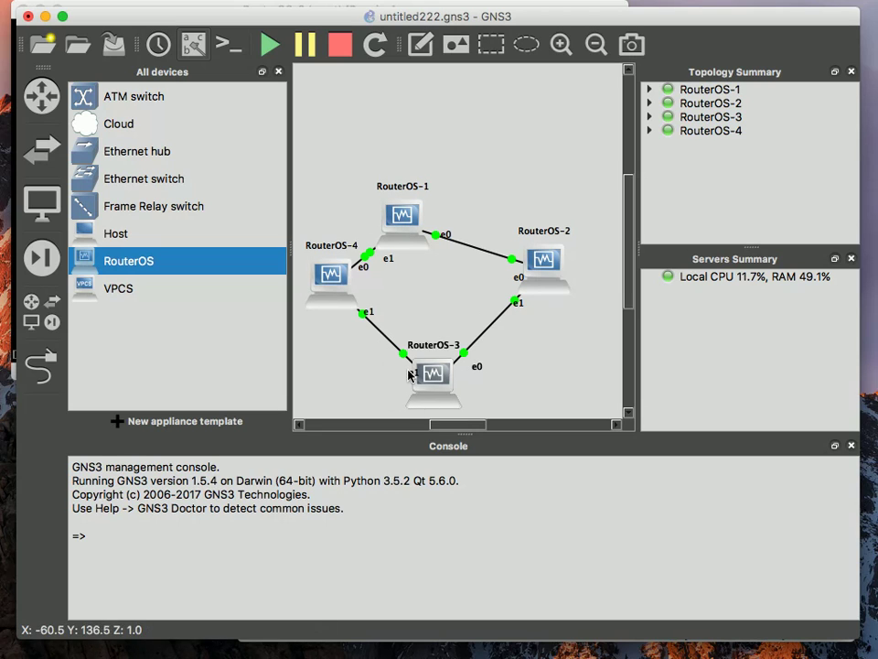
drag(451, 392, 444, 395)
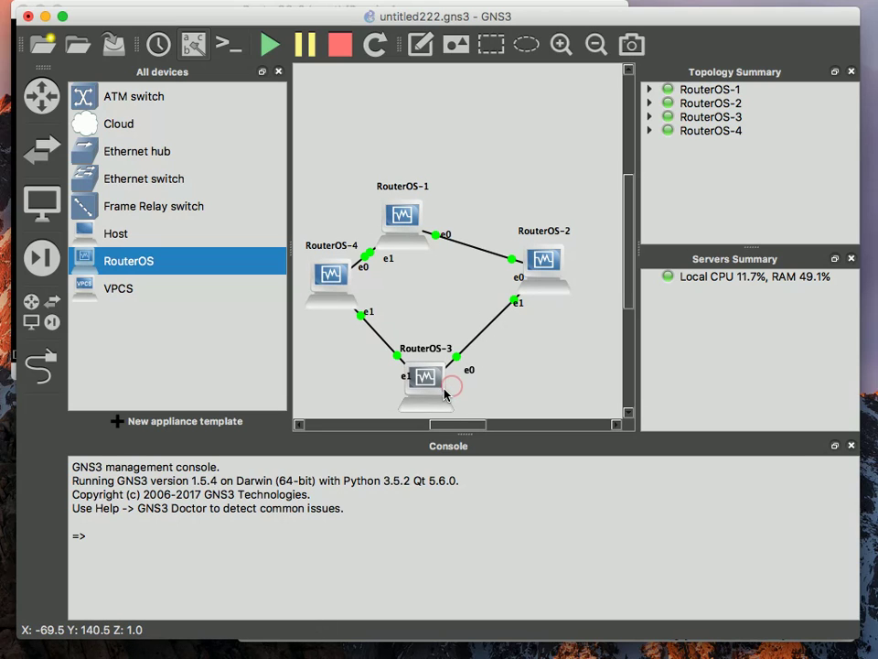